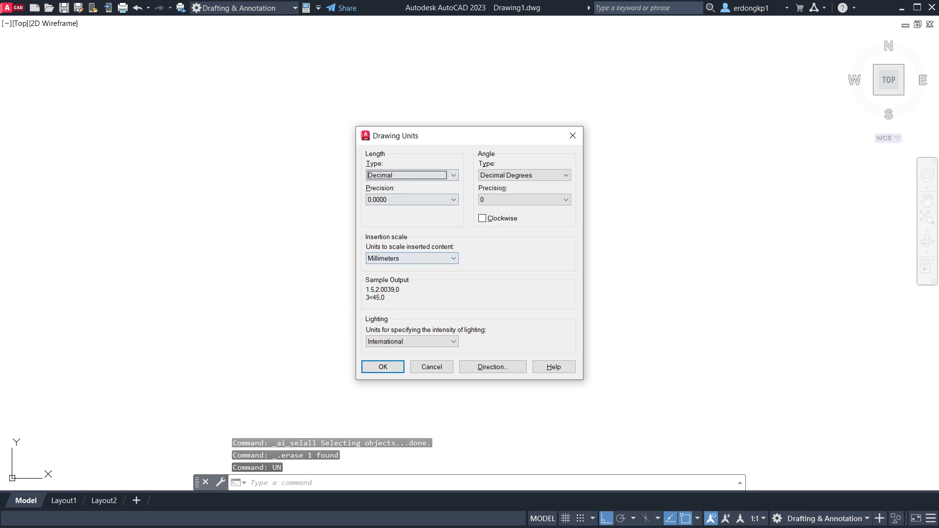
Accept the drawing units as decimal millimetres and draw a circle 28 mm in diameter in the empty drawing.
left_click(376, 366)
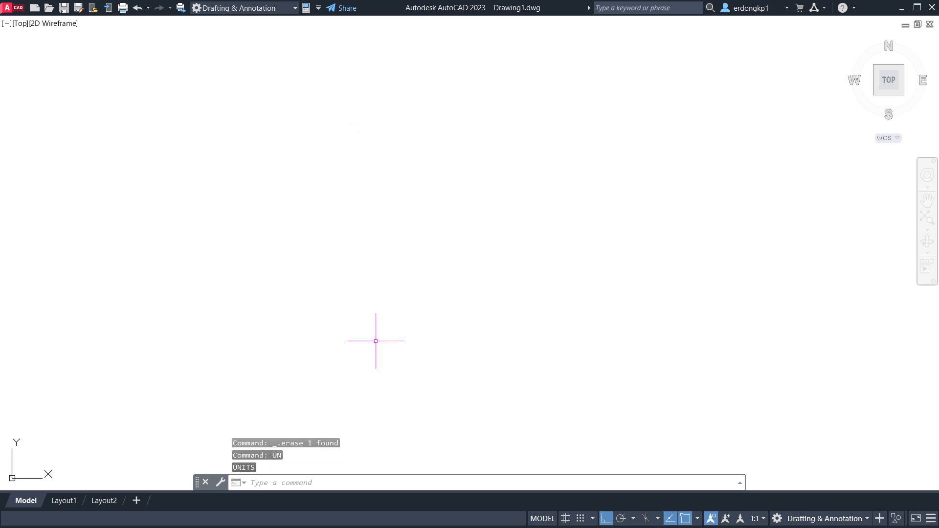
type("c")
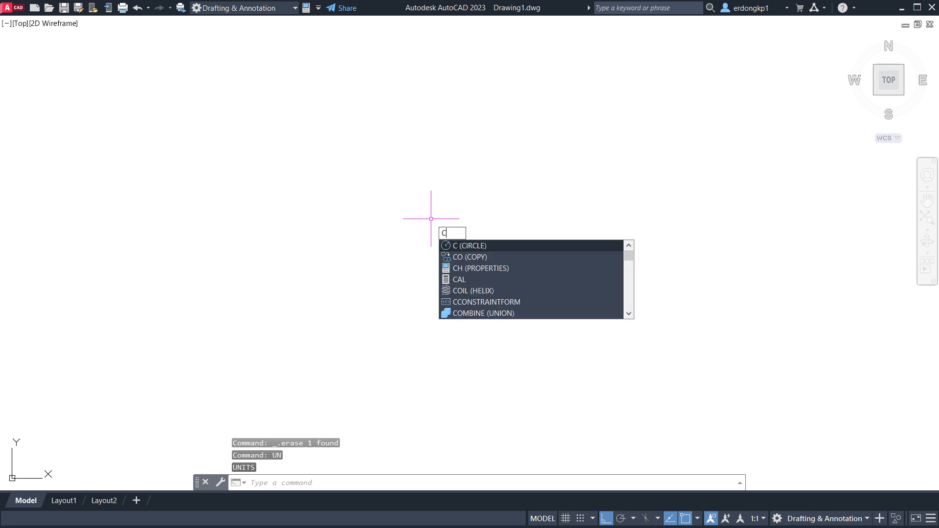
key("Return")
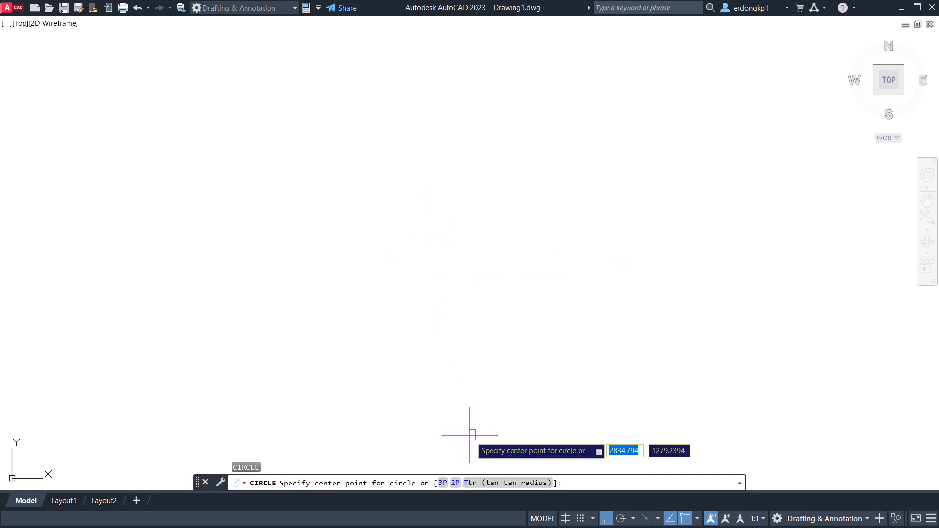
left_click(434, 252)
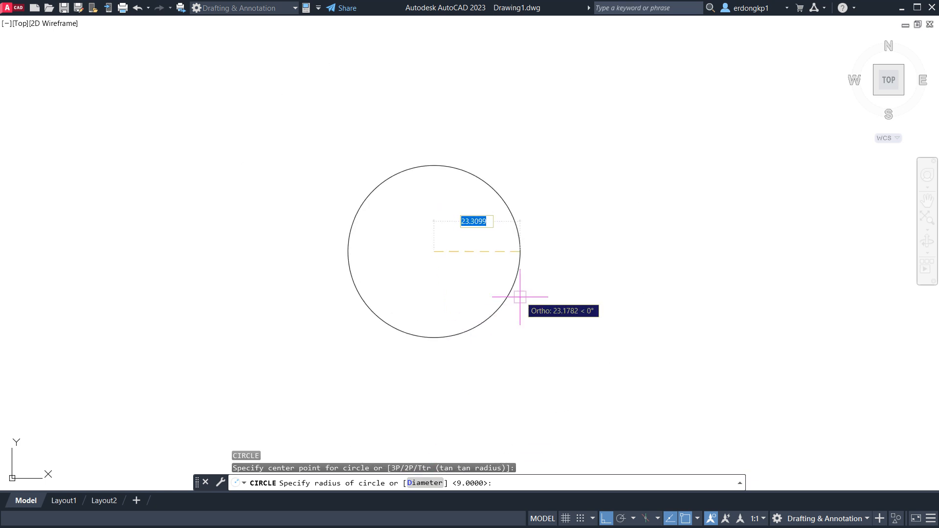
type("d")
key("Return")
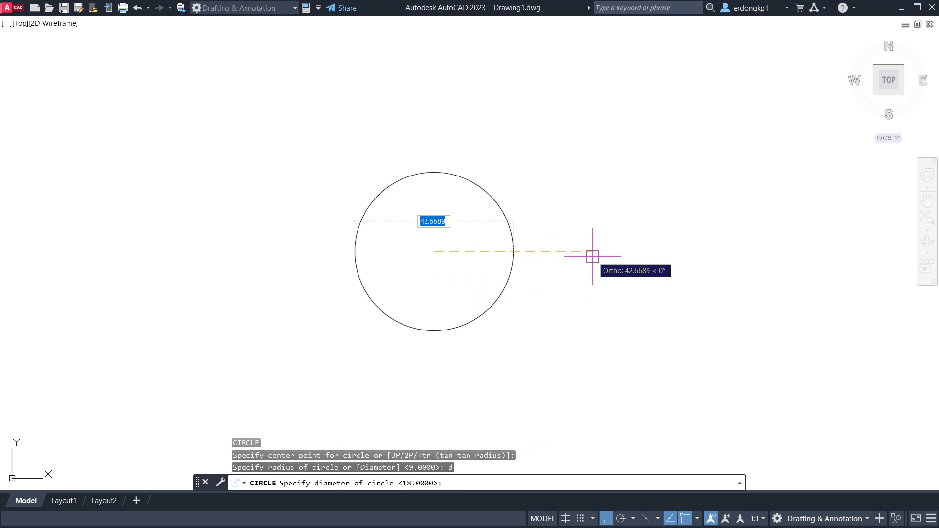
type("2")
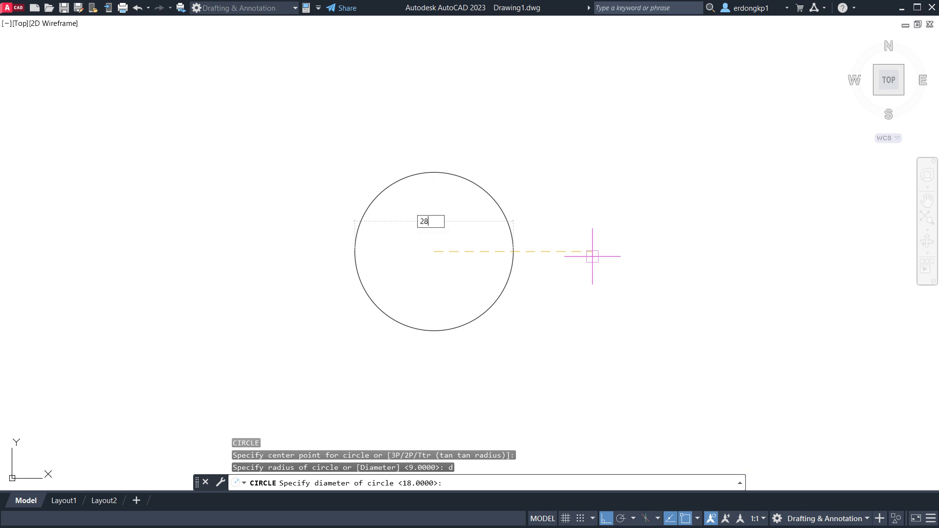
type("8")
key("Return")
Draw a concentric circle 40 mm in diameter around the 28 mm circle.
key("Return")
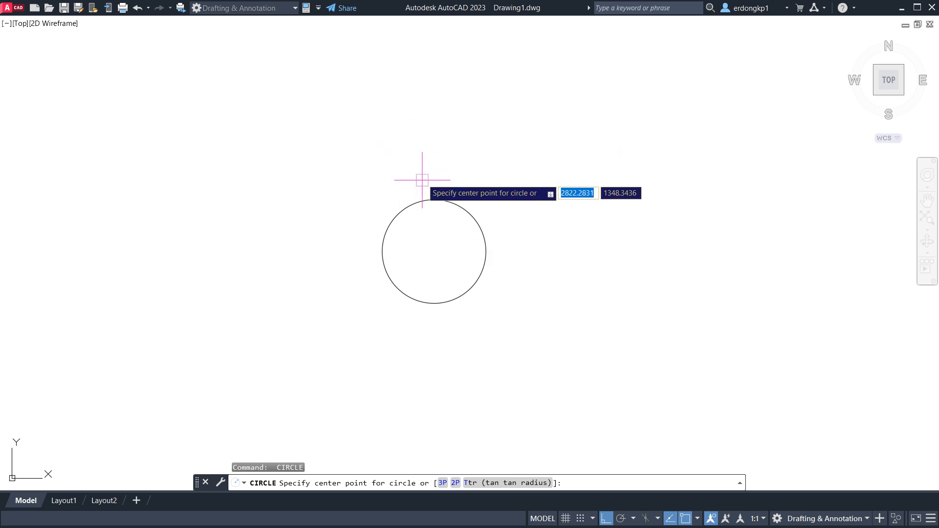
left_click(434, 251)
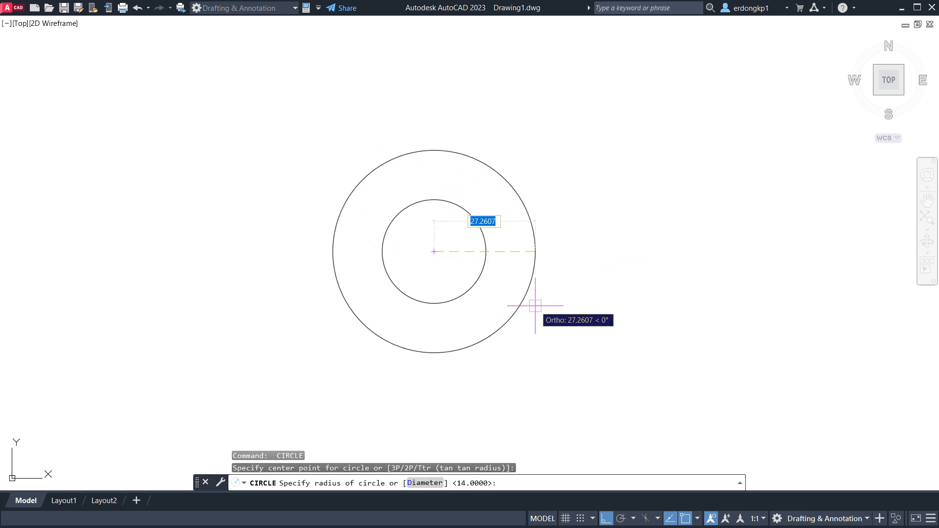
type("d")
key("Return")
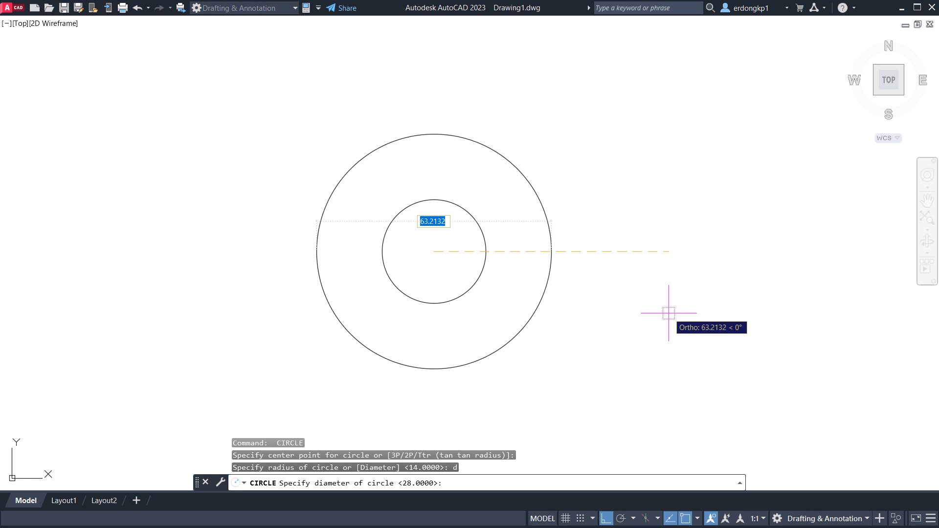
type("40")
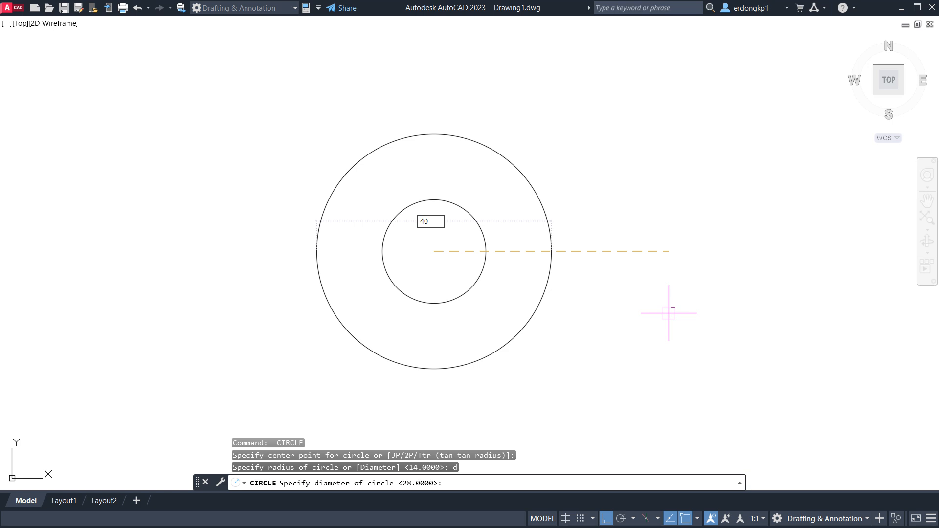
key("Return")
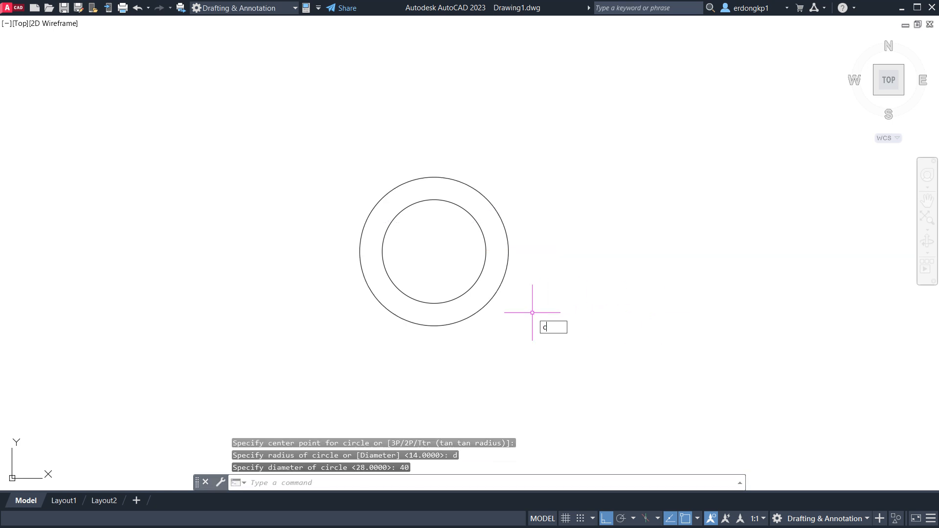
Draw a circle of radius 7 mm at the common centre of the two existing circles.
key("Return")
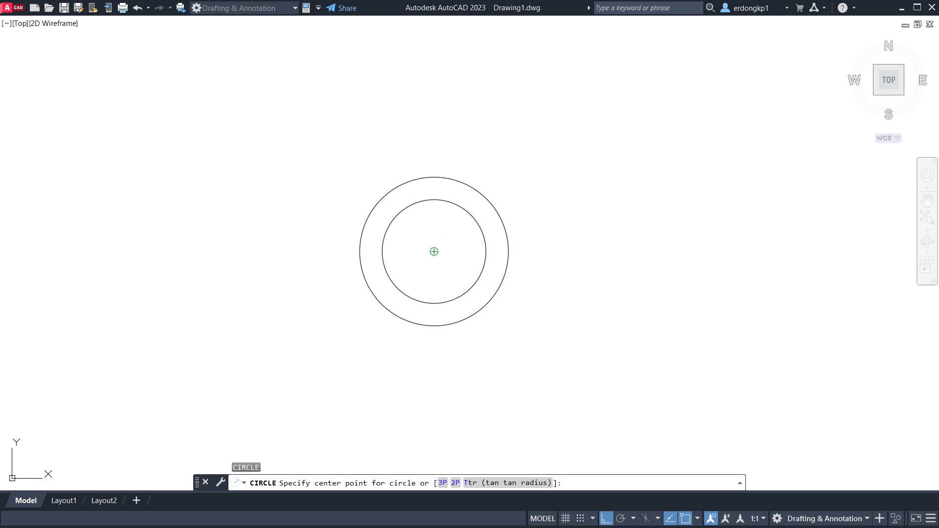
left_click(434, 251)
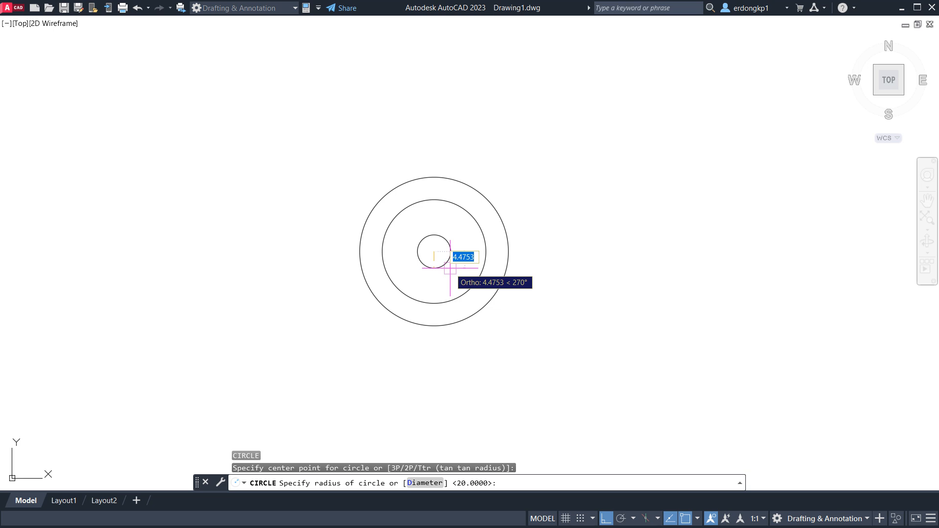
type("7")
key("Return")
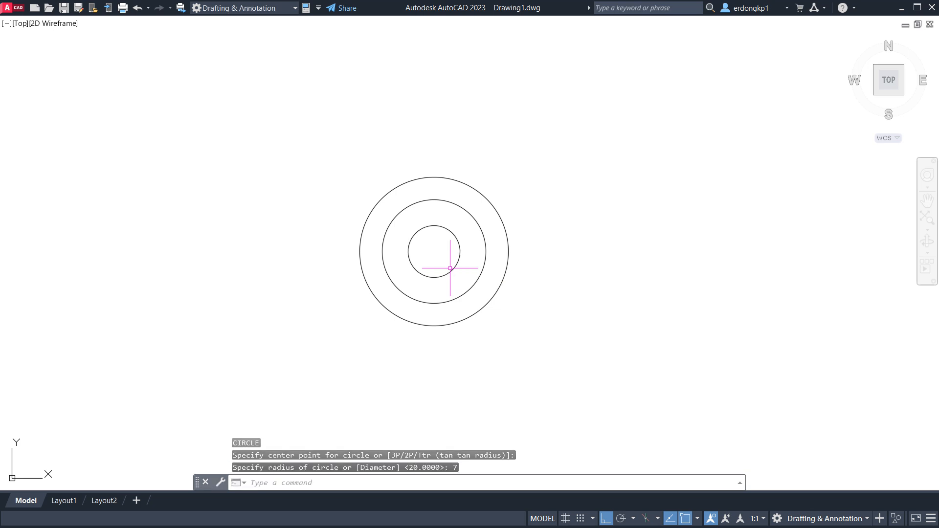
Draw a circle 7 mm in diameter at the same centre, inside the 7 mm radius circle.
type("c")
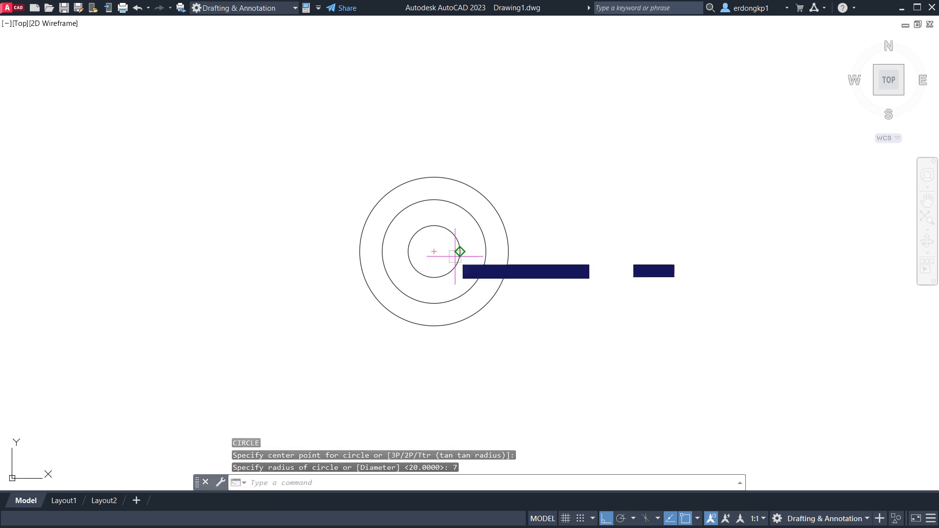
key("Return")
left_click(435, 249)
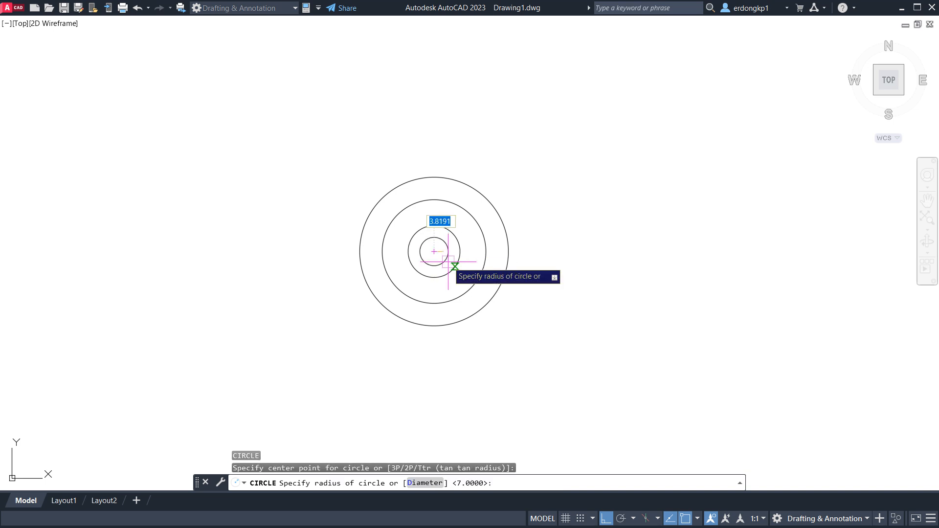
type("d")
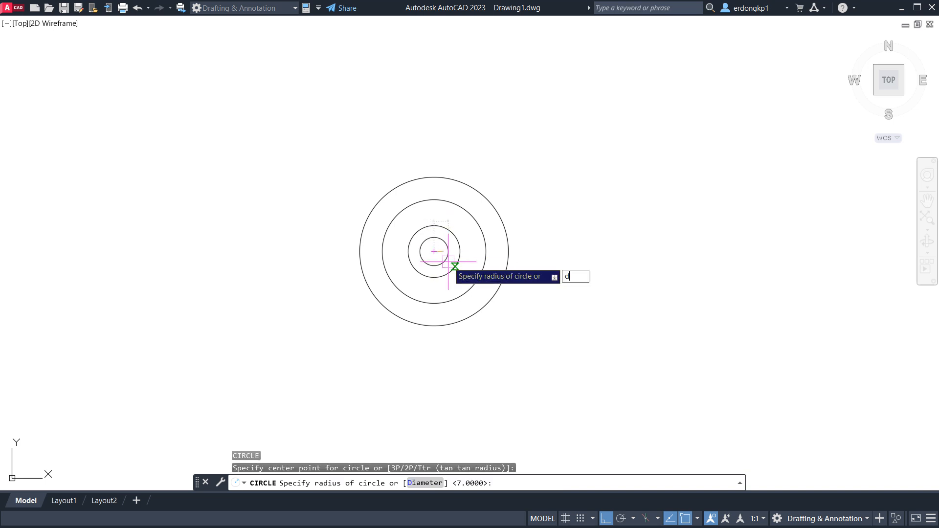
key("Return")
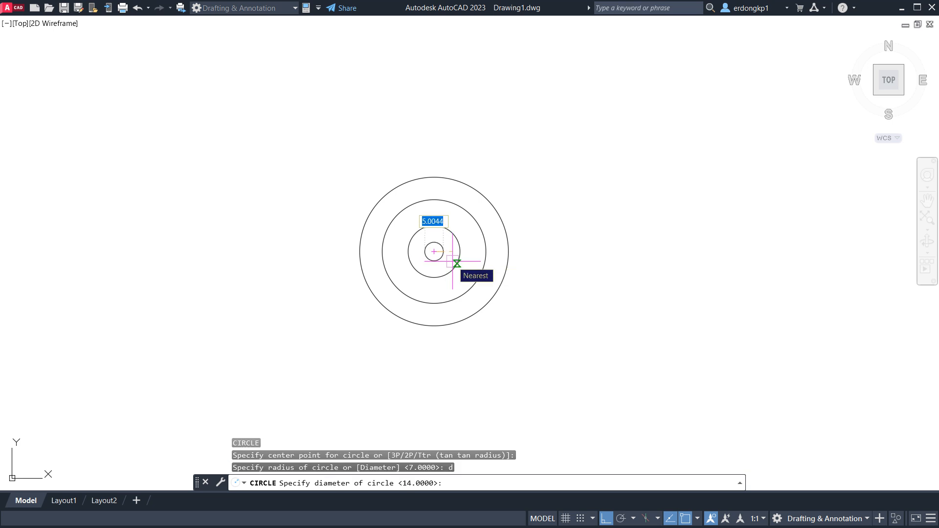
type("7")
key("Return")
Move the two innermost circles together 27.5 mm straight up from the common centre.
scroll(462, 246, "up", 2)
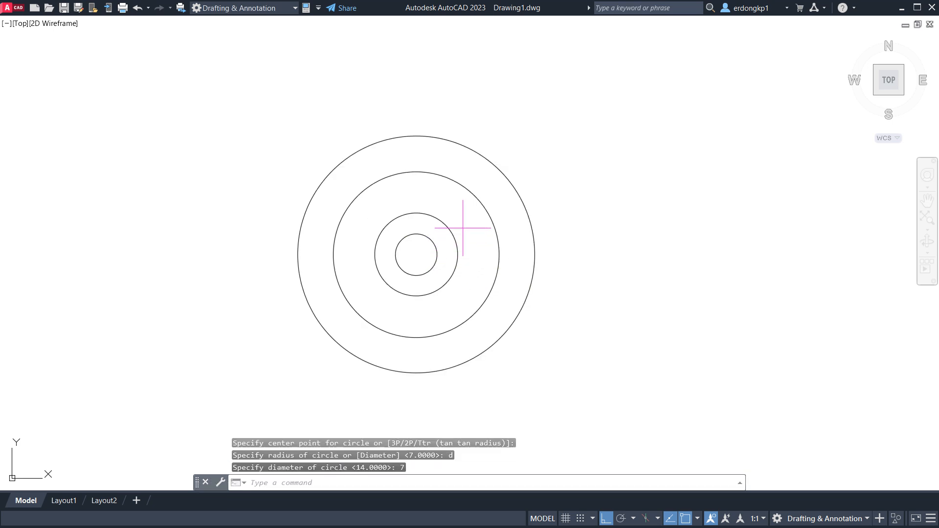
left_click(462, 228)
left_click(420, 254)
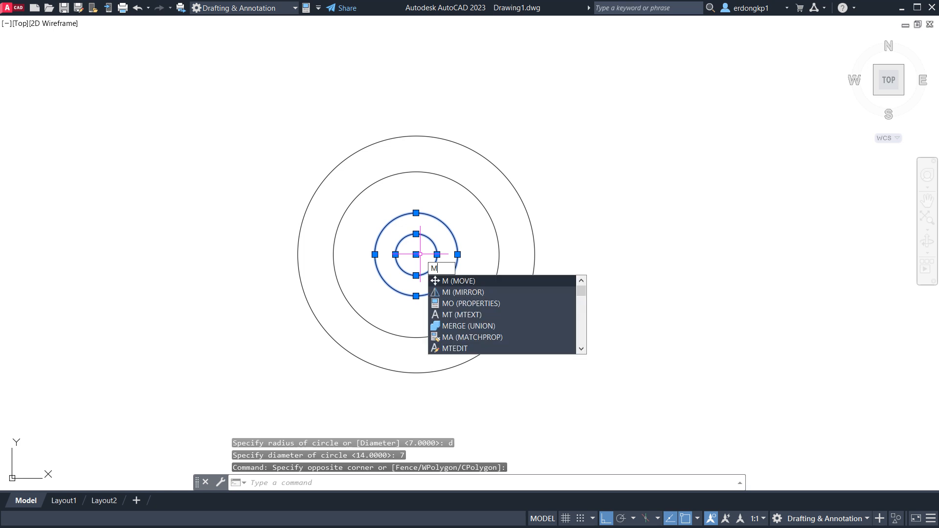
key("Return")
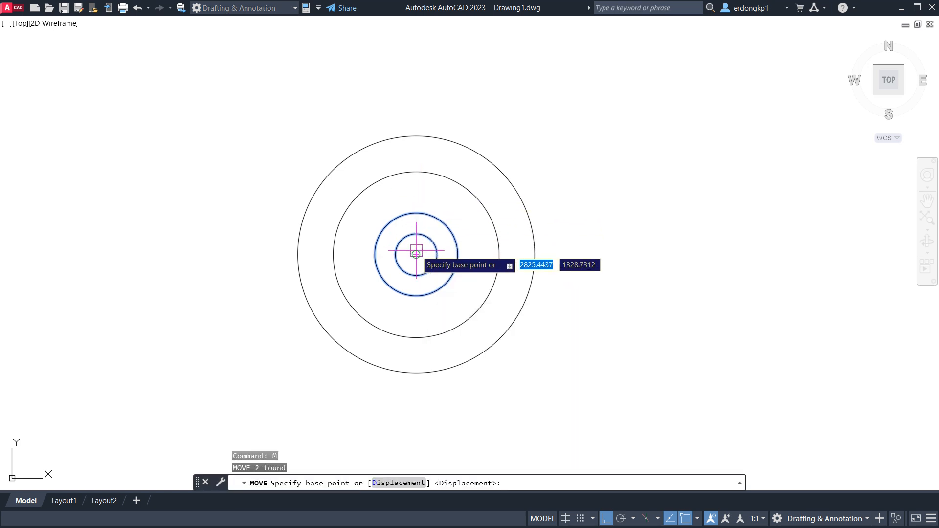
left_click(416, 255)
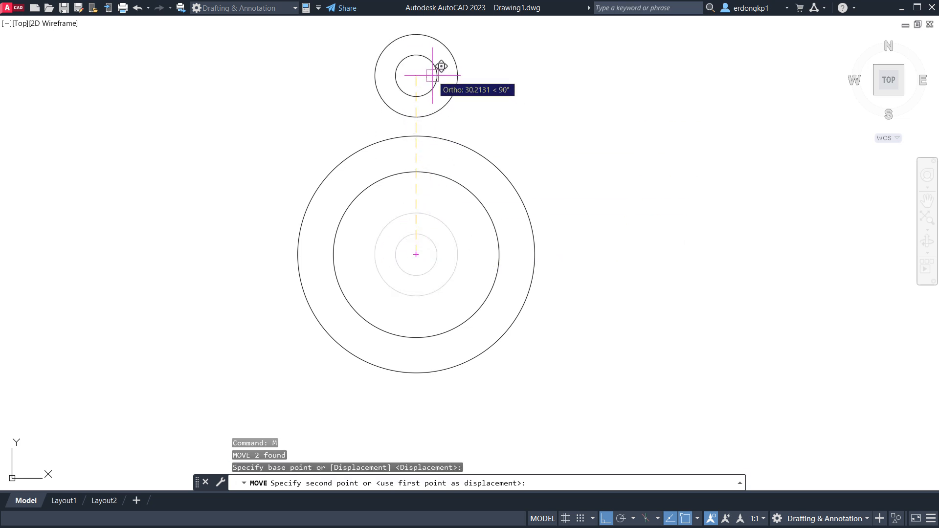
type("27.")
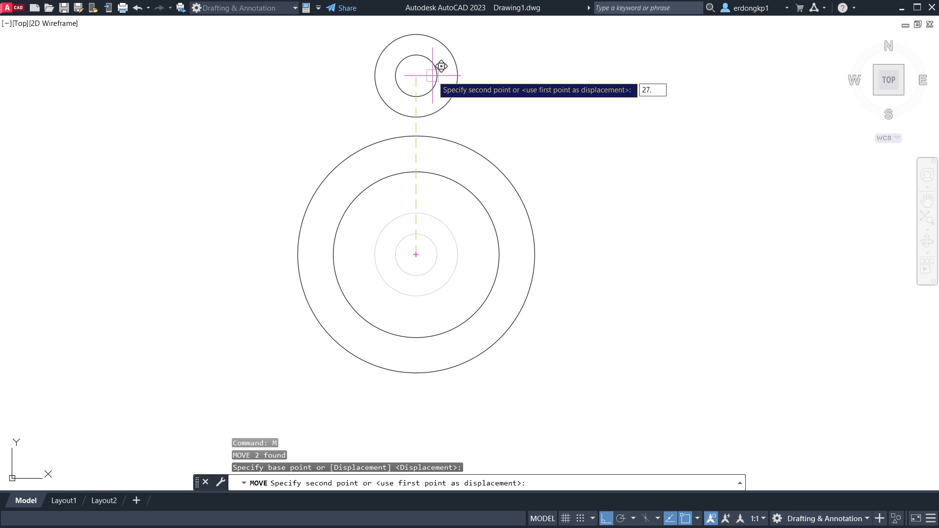
type("5")
key("Return")
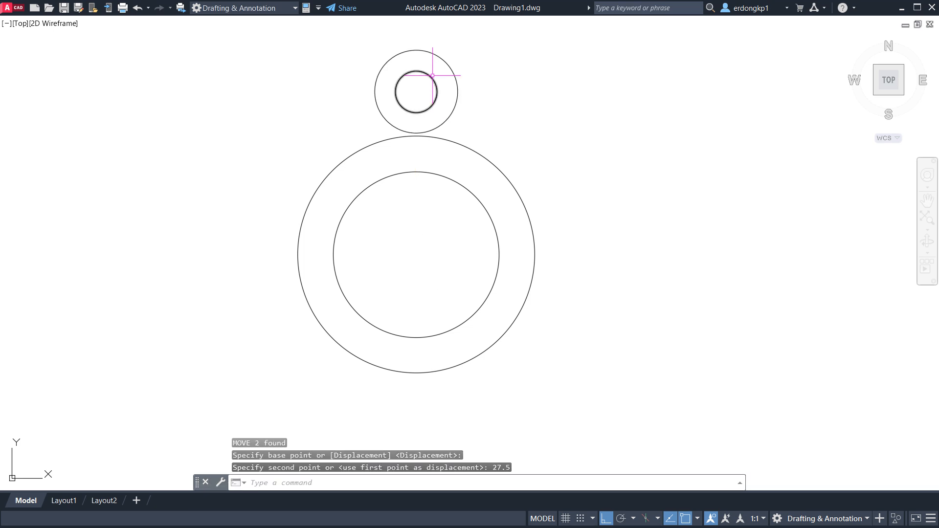
Draw a circle of radius 5.5 mm at the centre of the 28 mm and 40 mm circles.
scroll(552, 193, "down", 2)
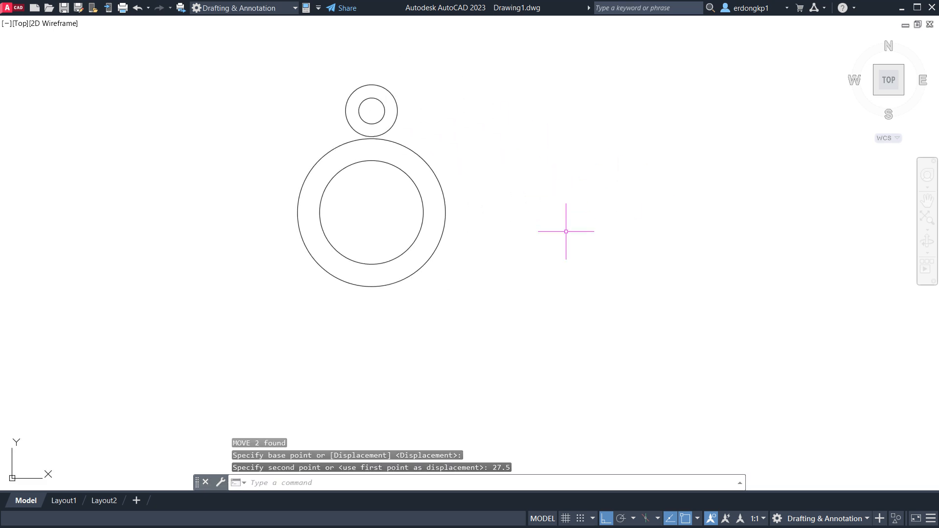
type("c")
key("Return")
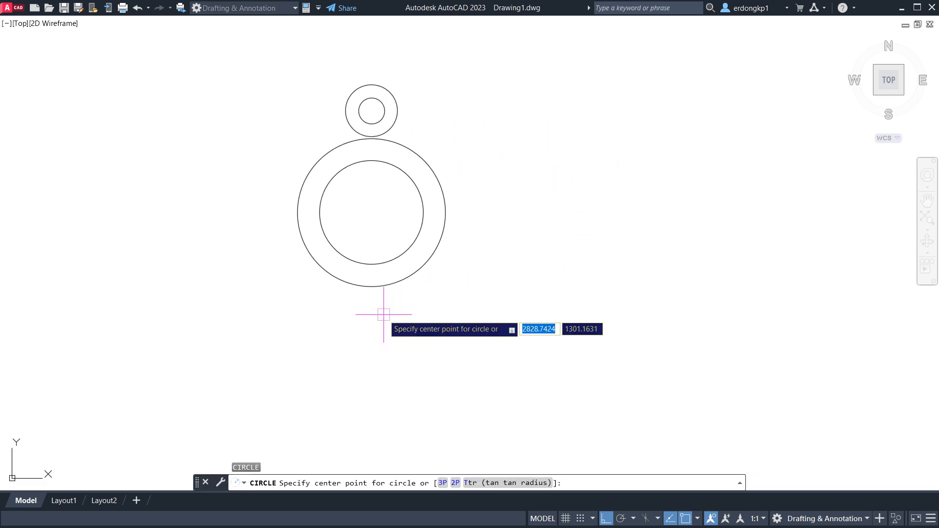
left_click(371, 212)
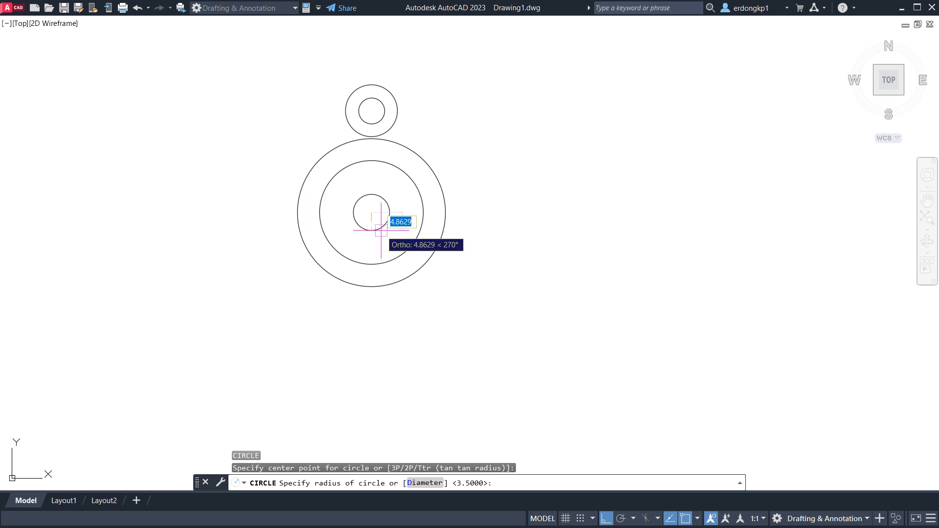
type("5.5")
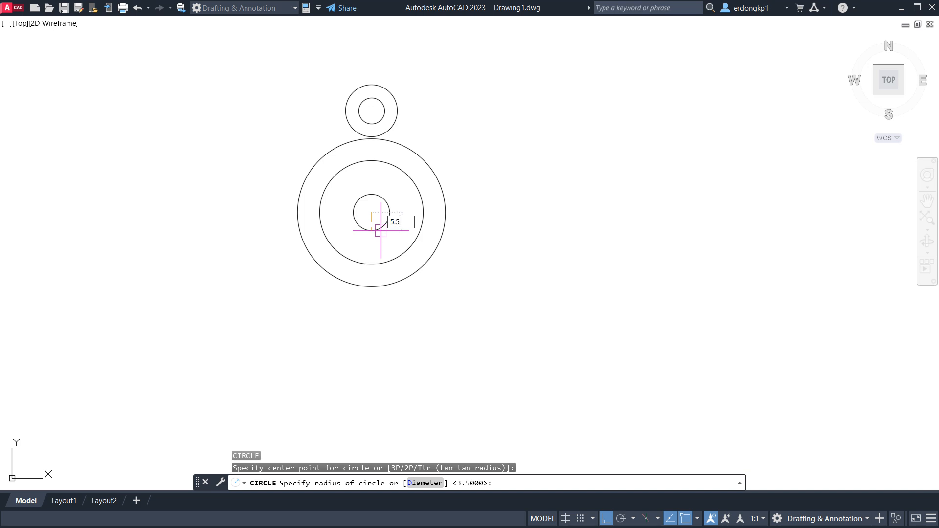
key("Return")
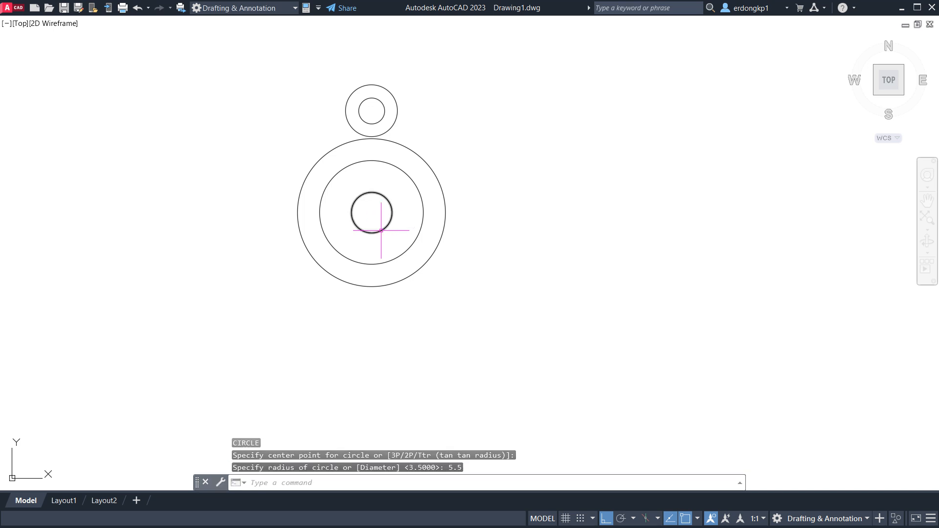
Move the 5.5 mm radius circle 32.5 mm horizontally to the right of the large circles' centre.
left_click(390, 206)
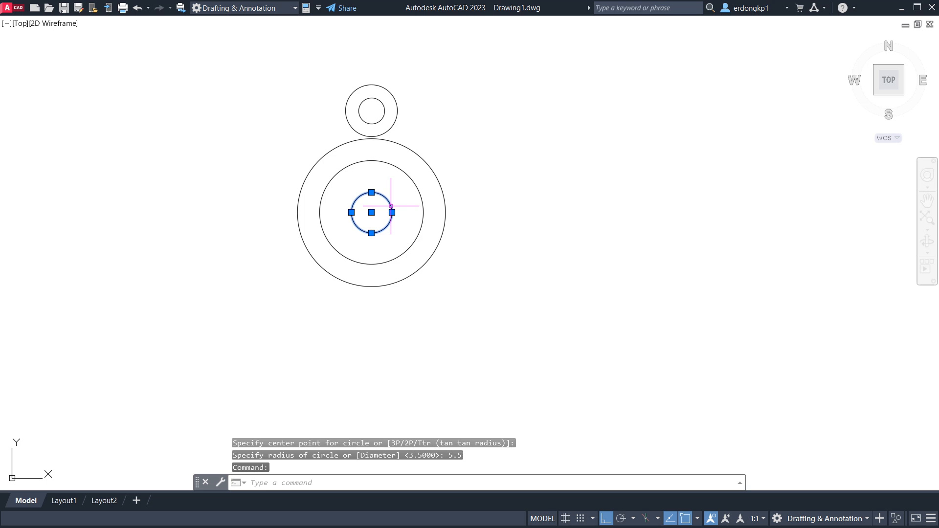
type("m")
key("Return")
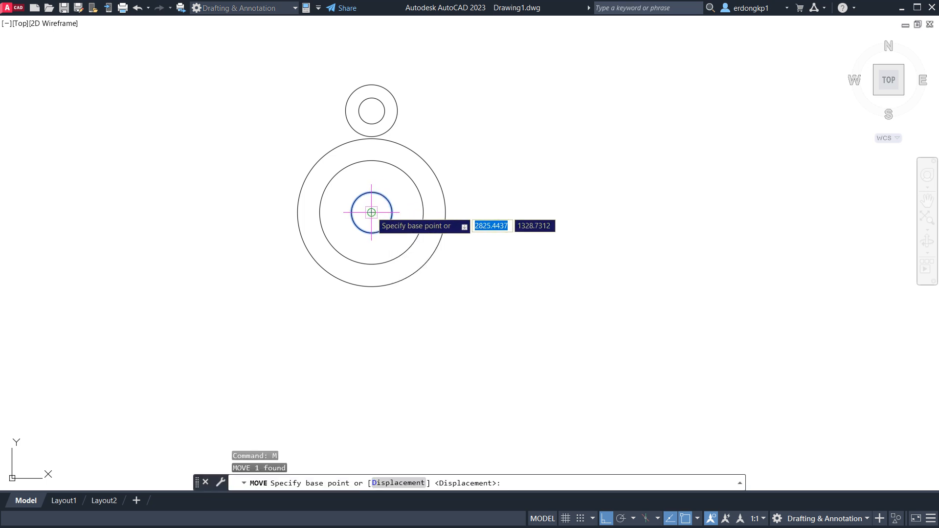
left_click(372, 212)
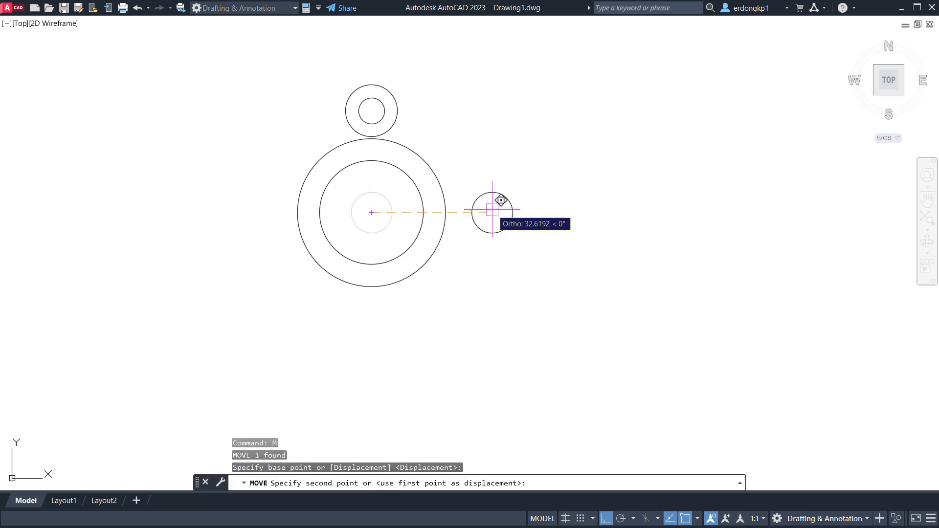
type("32.")
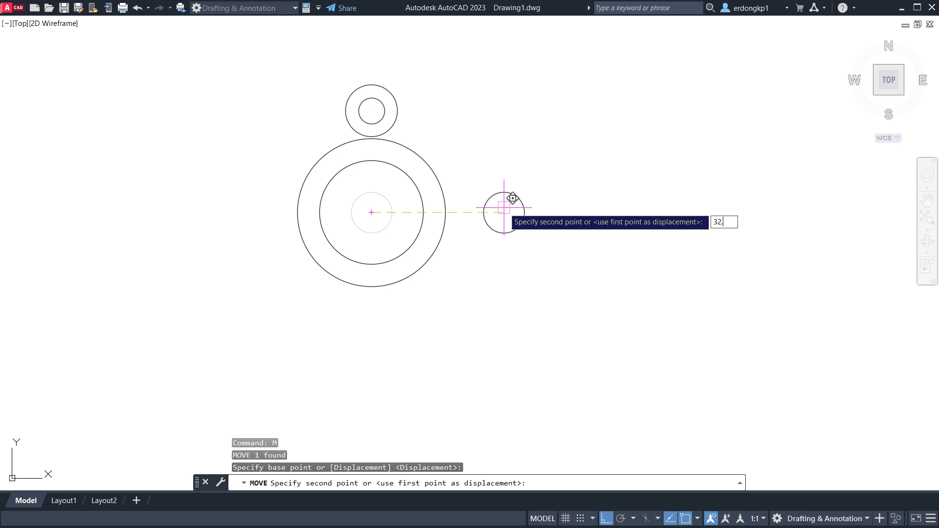
type("5")
key("Return")
Copy the 5.5 mm radius circle 15 mm horizontally to the right.
left_click(549, 175)
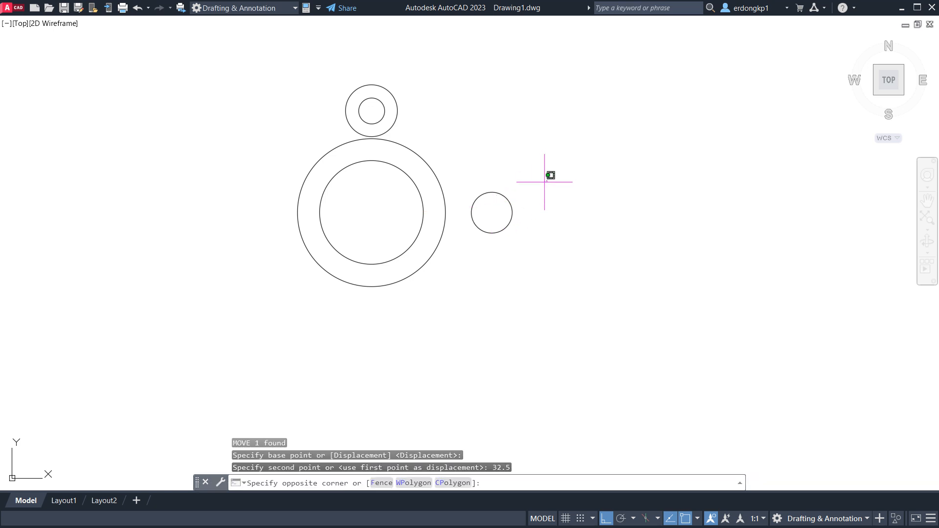
left_click(497, 226)
type("c")
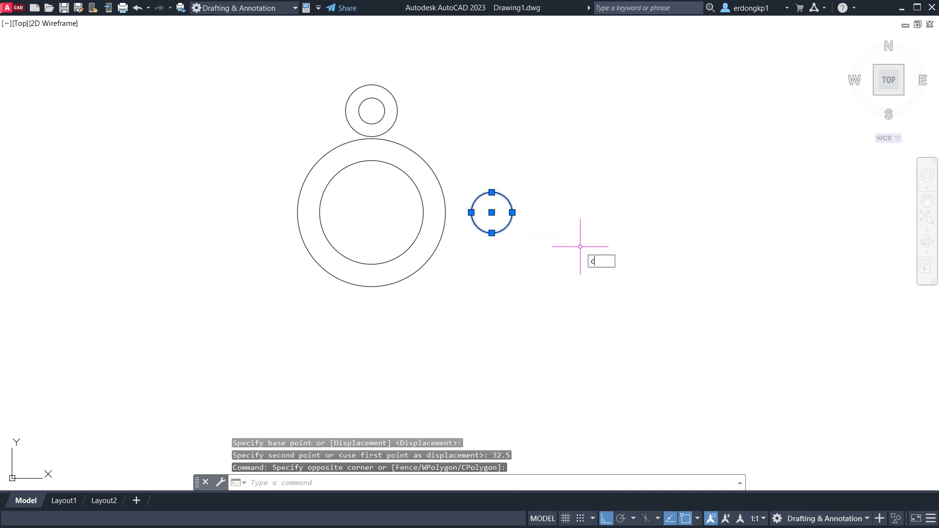
type("o")
key("Return")
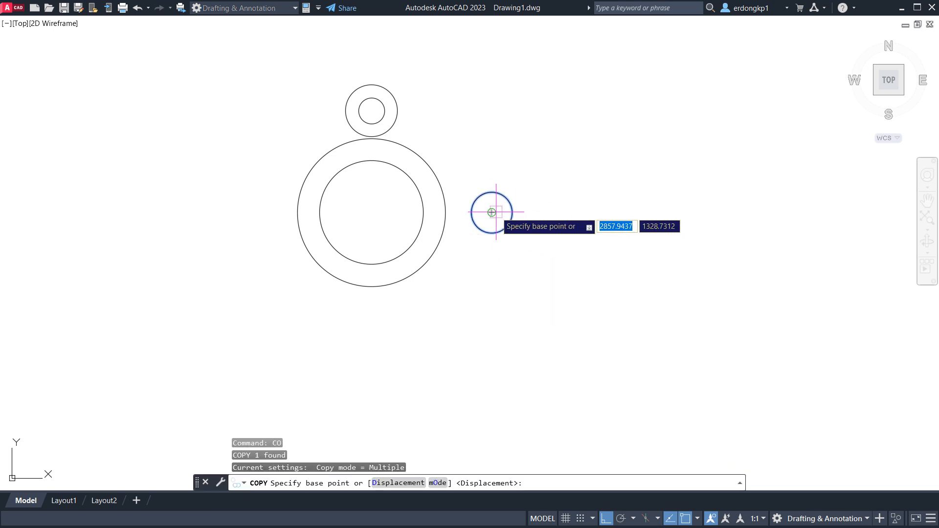
left_click(492, 213)
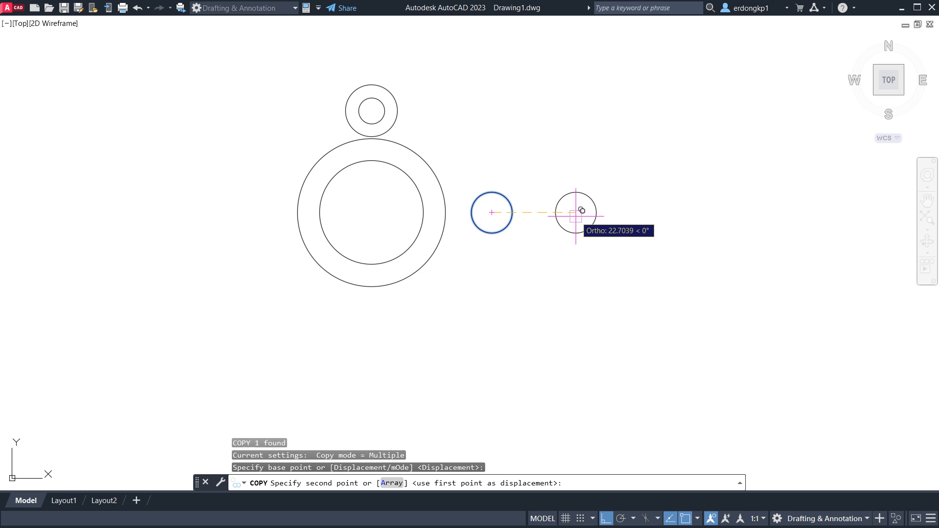
type("15")
key("Return")
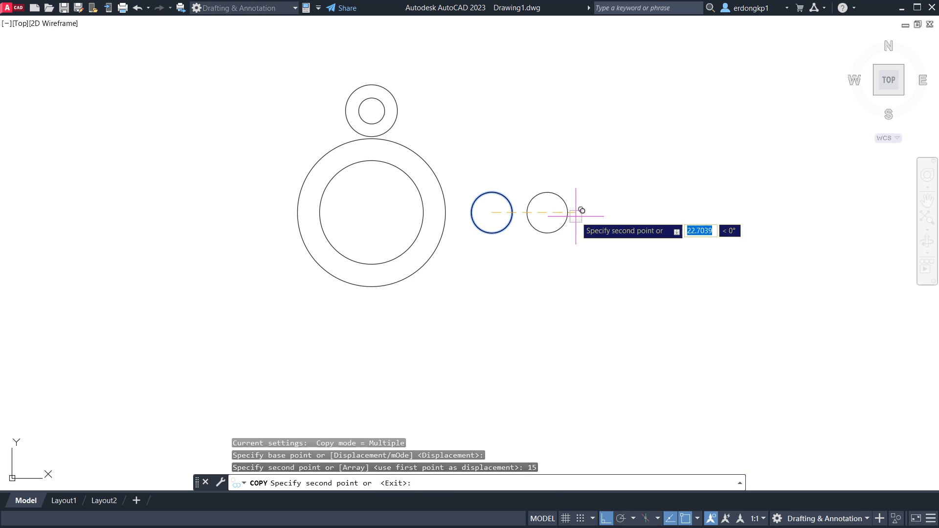
key("Escape")
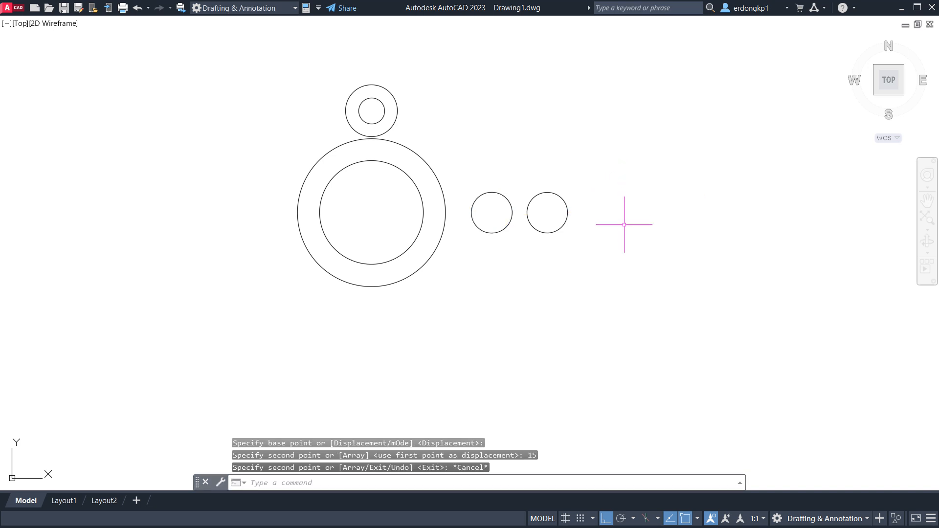
Draw a circle of radius 9 mm at the centre of the rightmost 5.5 mm radius circle.
type("c")
key("Return")
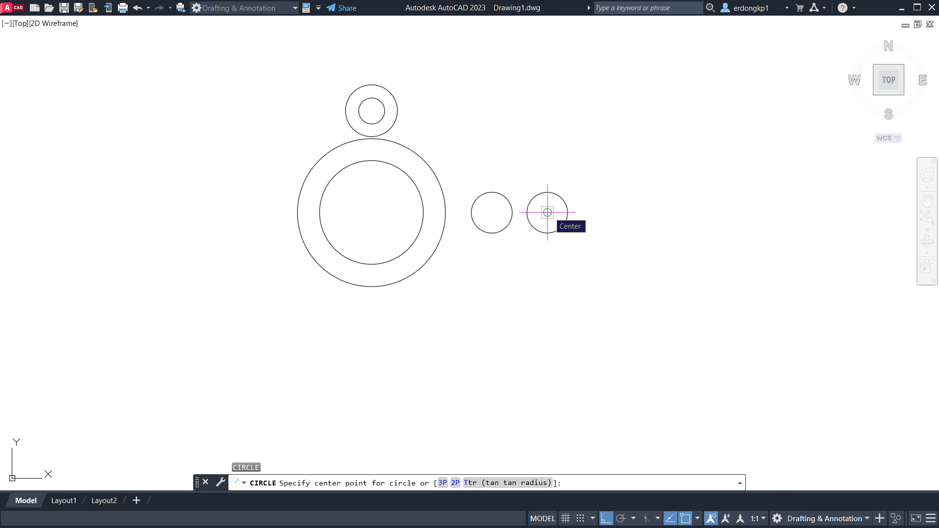
left_click(548, 212)
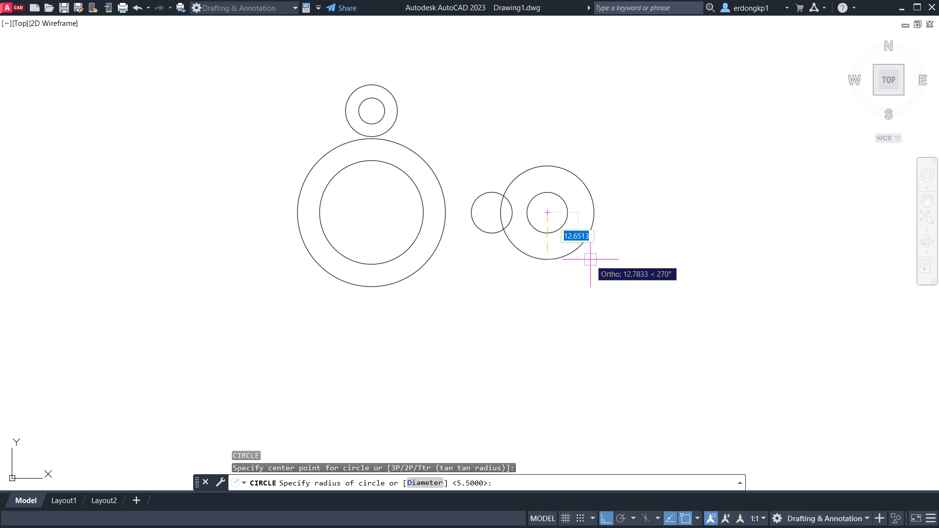
type("9")
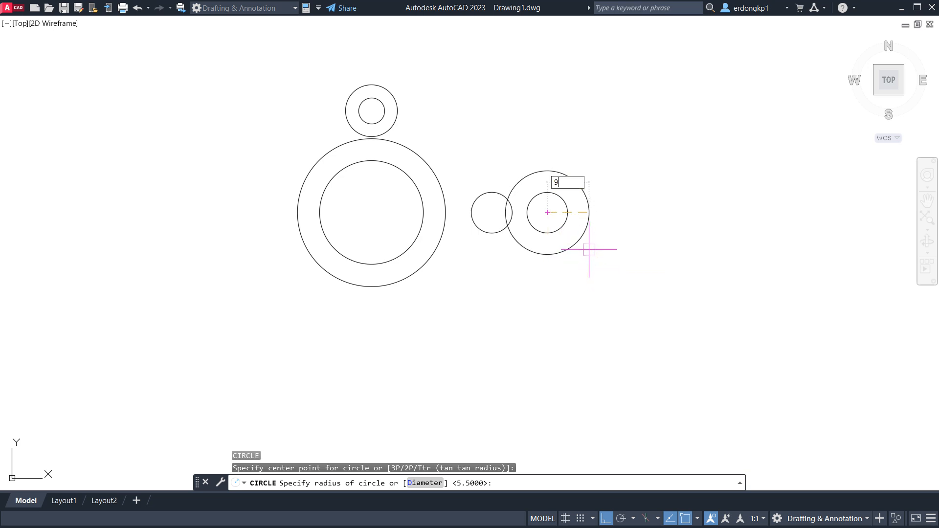
key("Return")
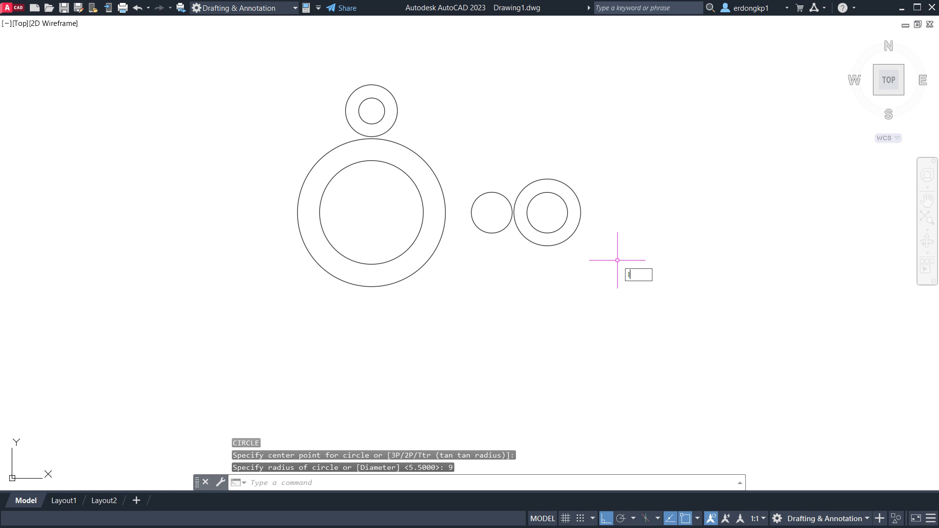
Draw a horizontal line from the top quadrant of the 9 mm radius circle leftward into the 40 mm circle.
type("l")
key("Return")
left_click(548, 179)
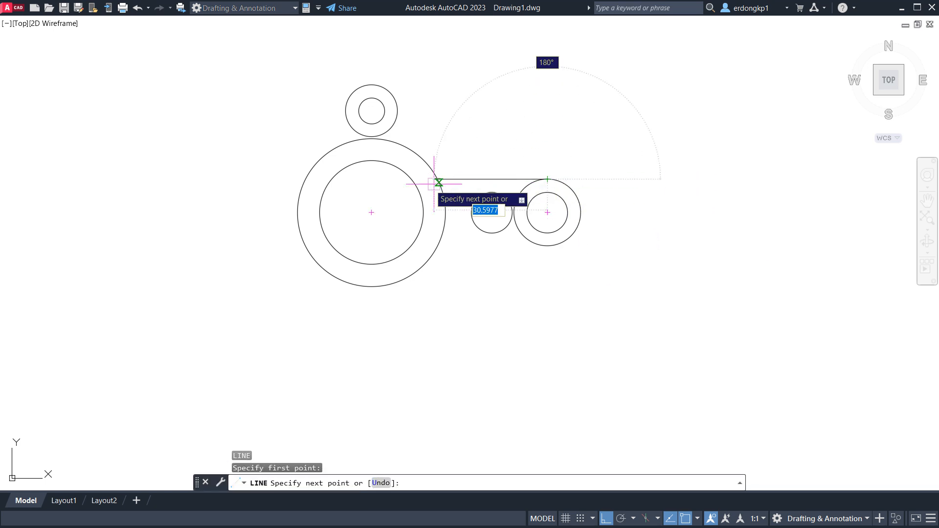
left_click(425, 179)
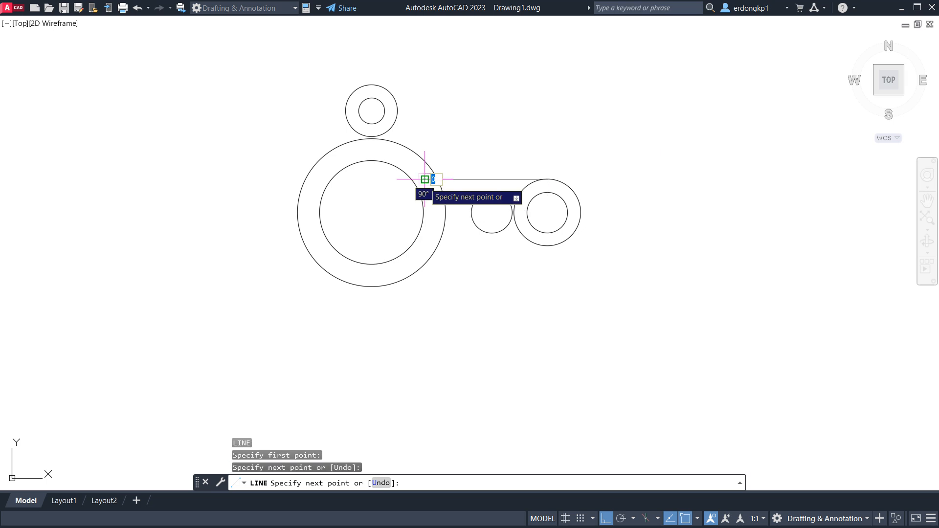
key("Return")
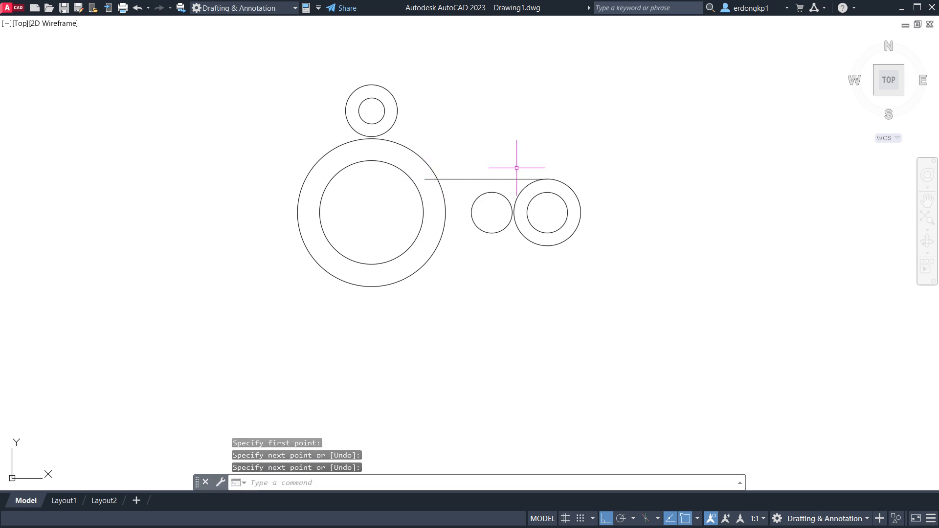
Trim the part of the horizontal line that lies inside the 40 mm circle.
key("Return")
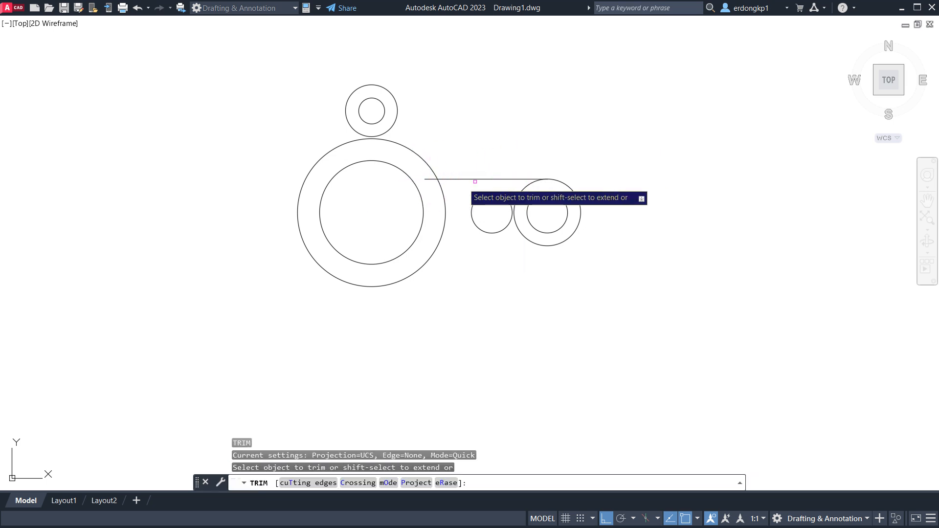
left_click(430, 179)
right_click(503, 128)
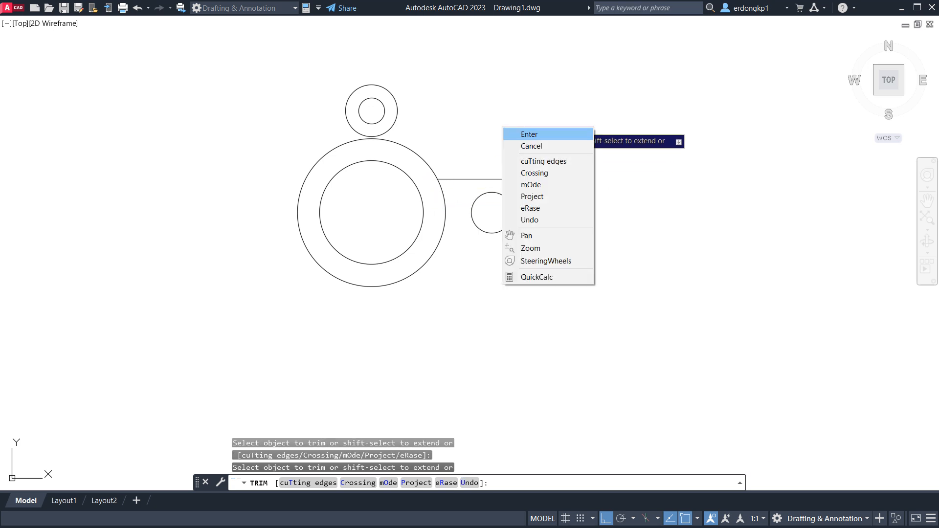
left_click(526, 134)
key("Return")
Mirror the horizontal line about the horizontal axis through the 9 mm radius circle's centre, keeping the source line.
left_click(490, 179)
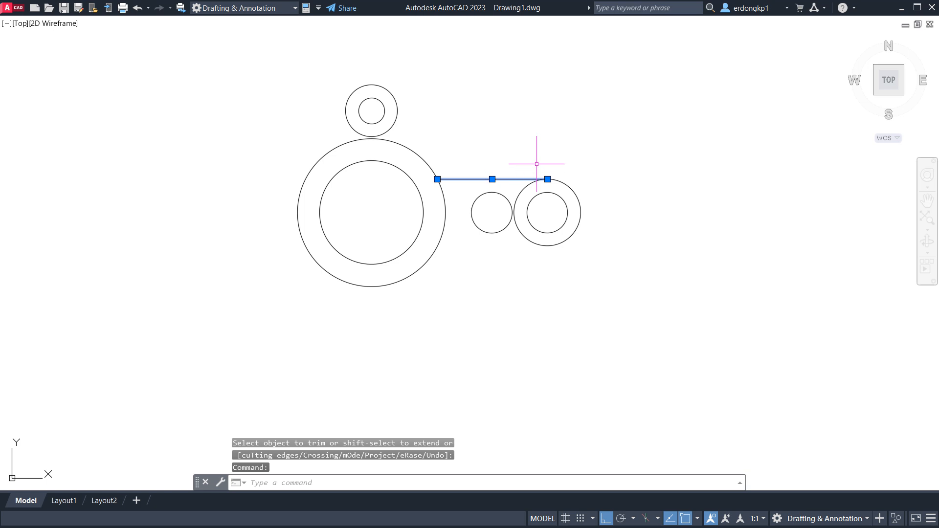
type("mi")
key("Return")
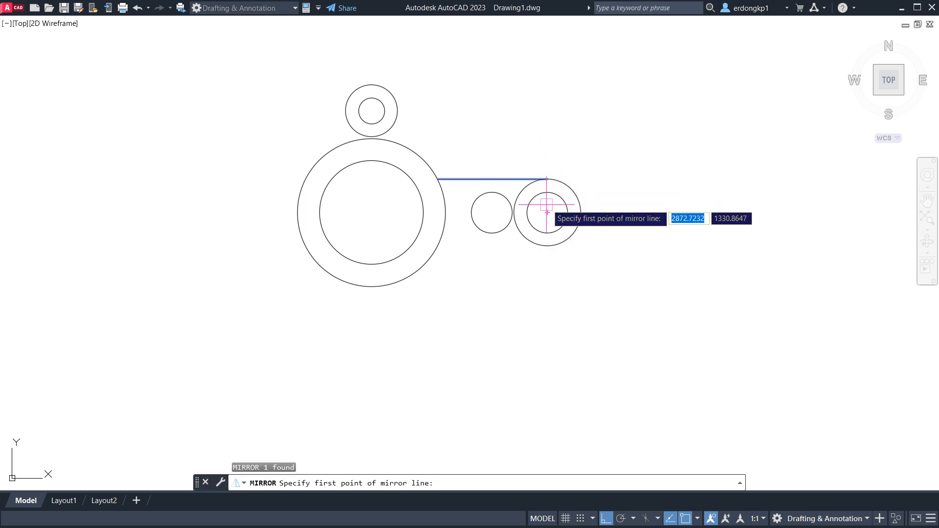
left_click(547, 212)
left_click(567, 212)
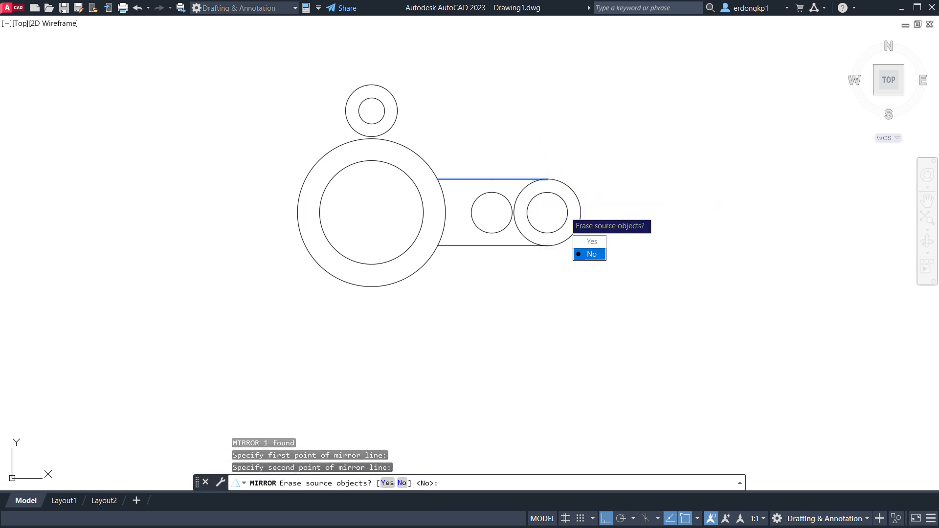
key("Return")
Trim the left half of the 9 mm radius circle between the two horizontal lines to leave a rounded arm end.
scroll(616, 227, "up", 2)
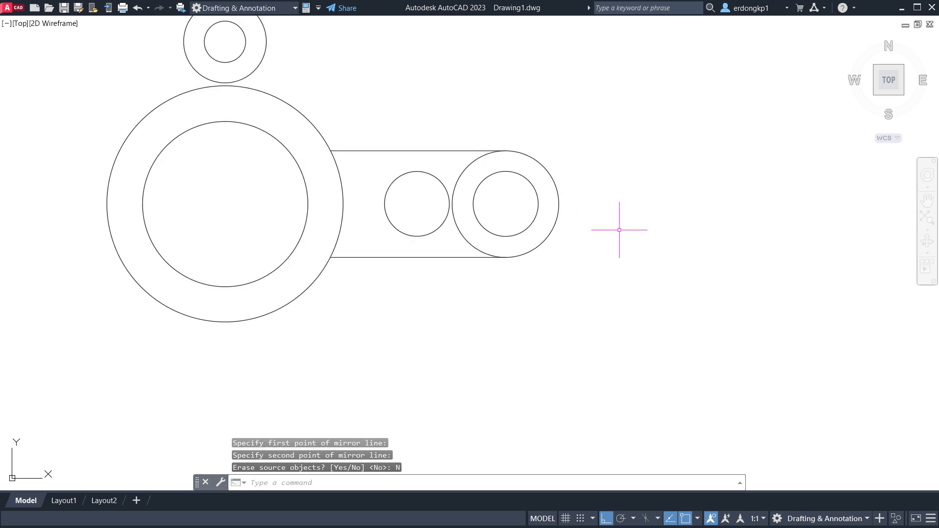
key("Return")
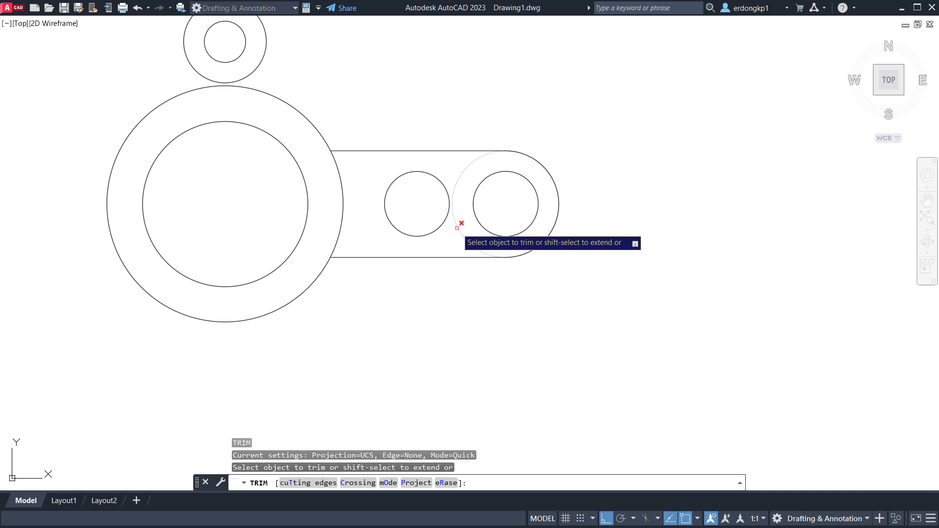
left_click(458, 224)
right_click(626, 152)
left_click(652, 158)
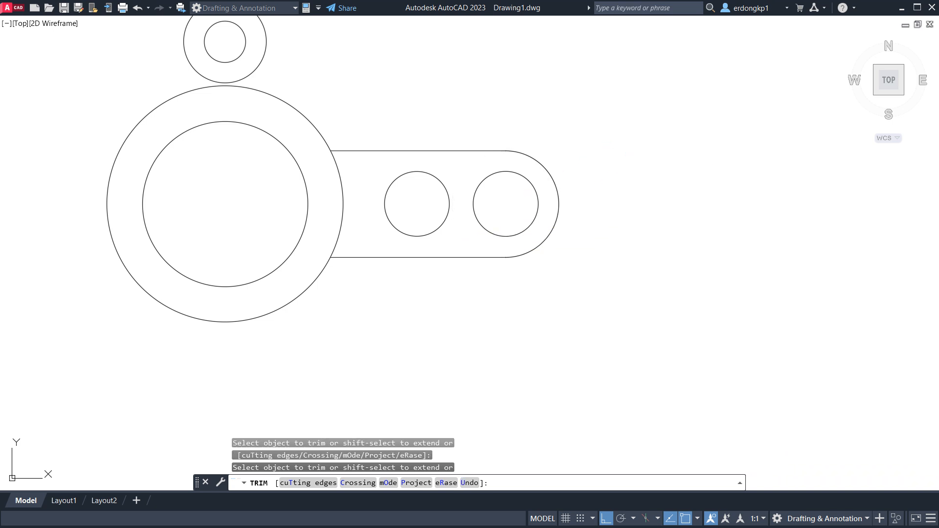
Join the two 5.5 mm radius circles with horizontal lines between their top quadrants and between their bottom quadrants.
type("l")
key("Return")
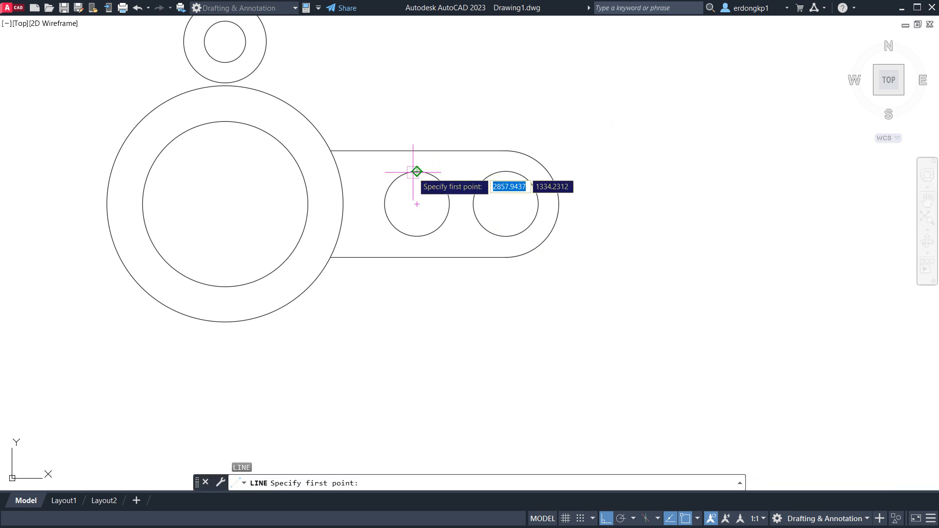
left_click(417, 171)
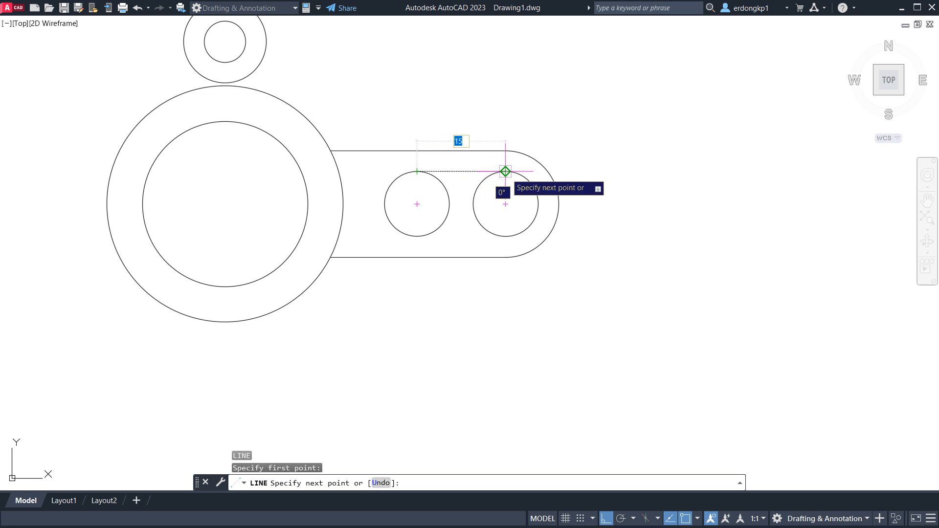
left_click(505, 171)
key("Return")
key("Return")
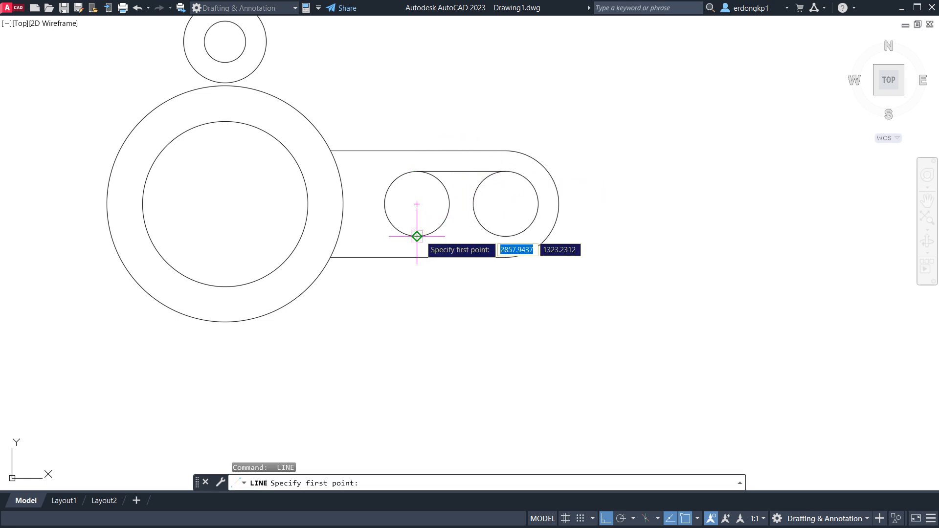
left_click(416, 237)
left_click(505, 236)
key("Return")
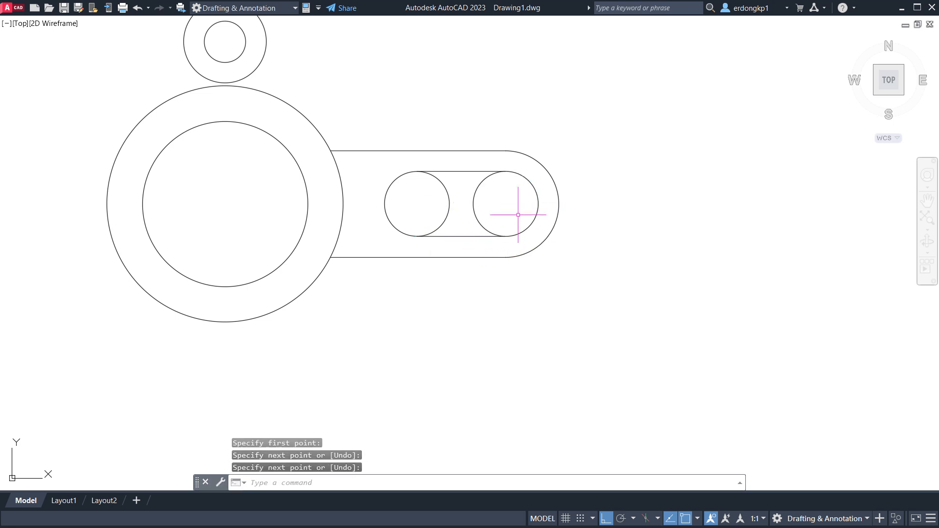
Trim the facing inner arcs of the two 5.5 mm radius circles to form a closed slot.
type("tr")
key("Return")
left_click_drag(436, 209, 491, 213)
right_click(577, 158)
left_click(602, 162)
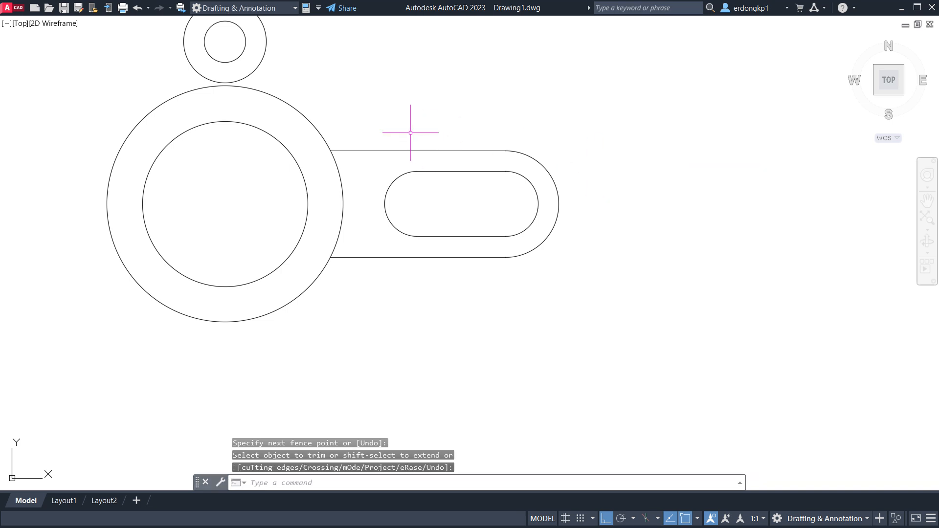
scroll(392, 123, "down", 2)
middle_click_drag(377, 105, 477, 150)
scroll(451, 146, "up", 2)
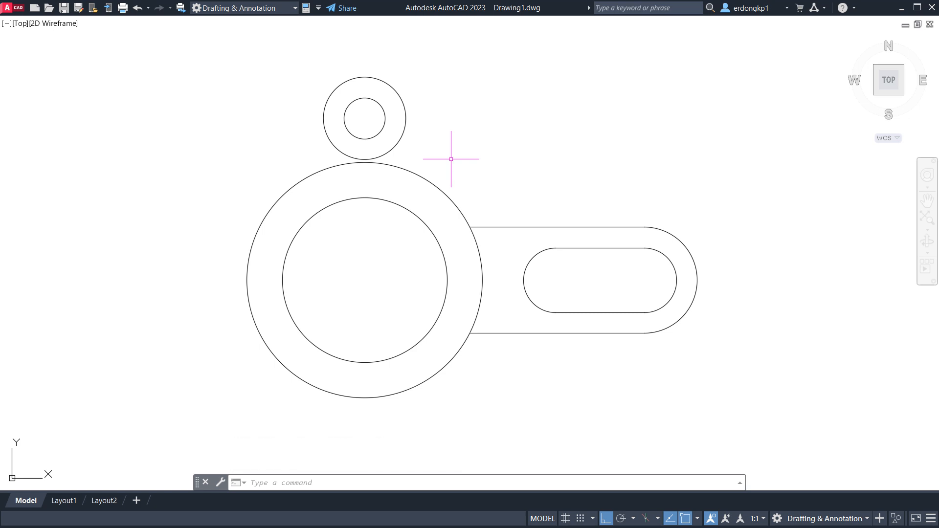
scroll(450, 159, "up", 2)
key("Return")
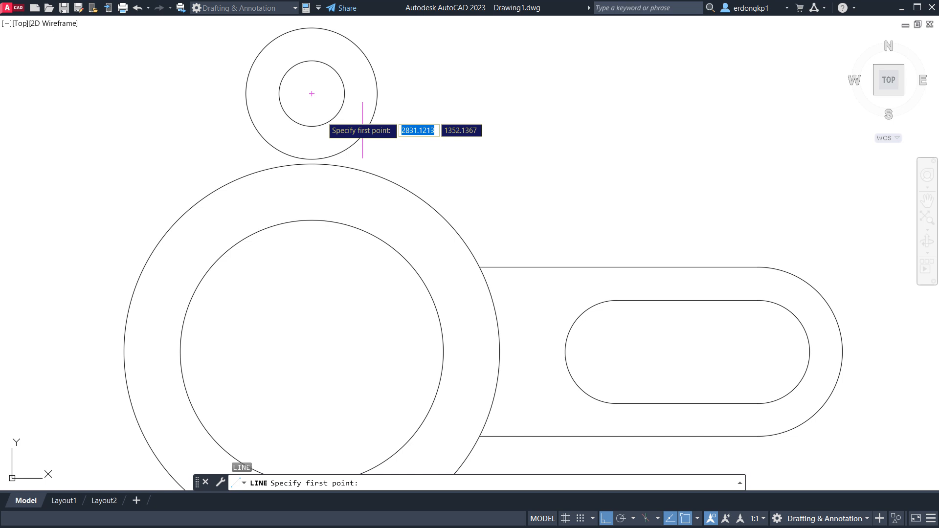
left_click(279, 94)
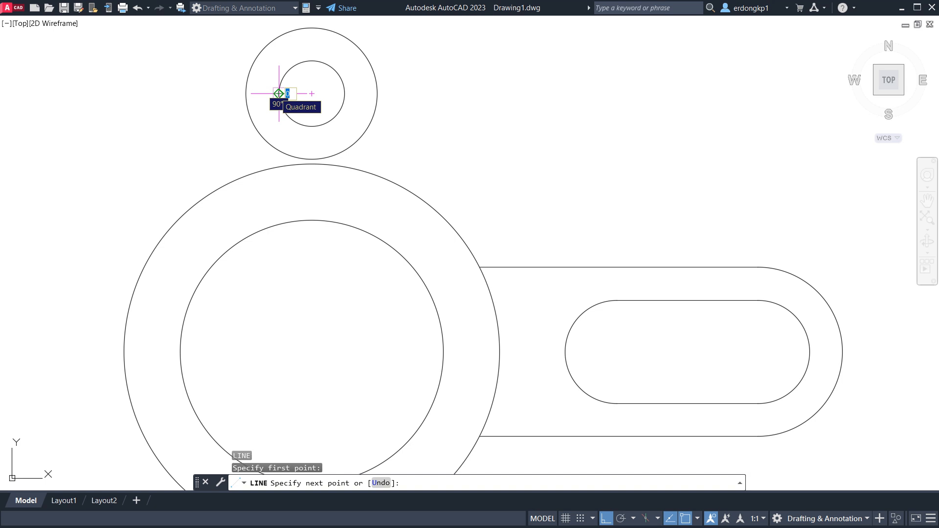
key("Escape")
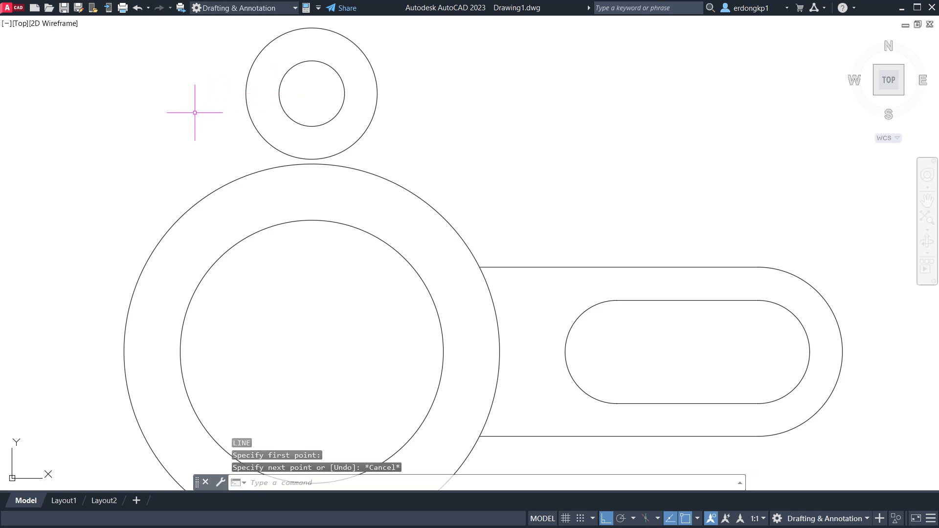
Draw a vertical line about 10 mm long from the left quadrant of the upper 7 mm radius circle down into the 40 mm circle.
key("Return")
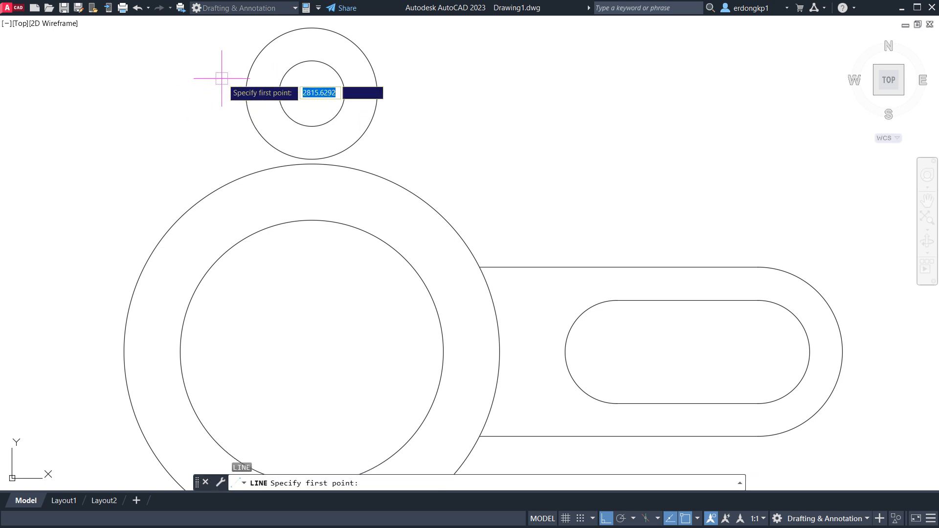
left_click(246, 94)
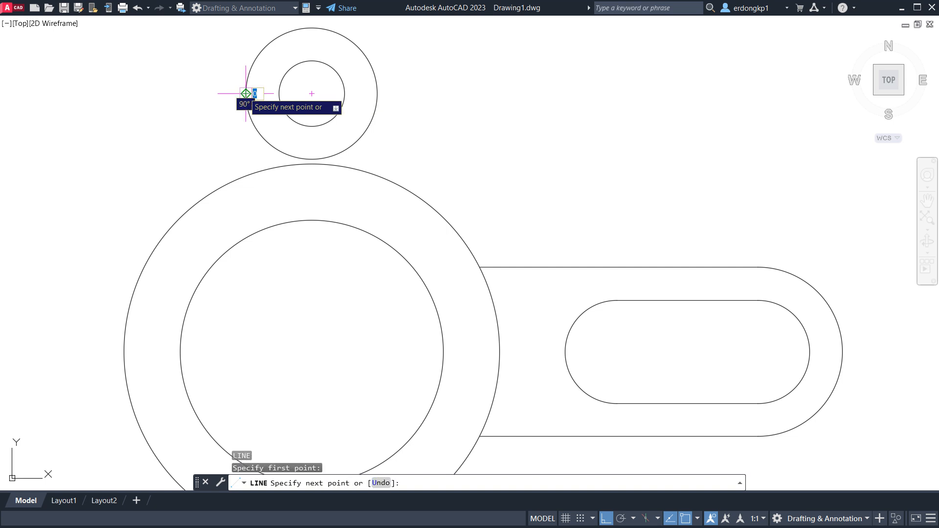
left_click(246, 176)
key("Return")
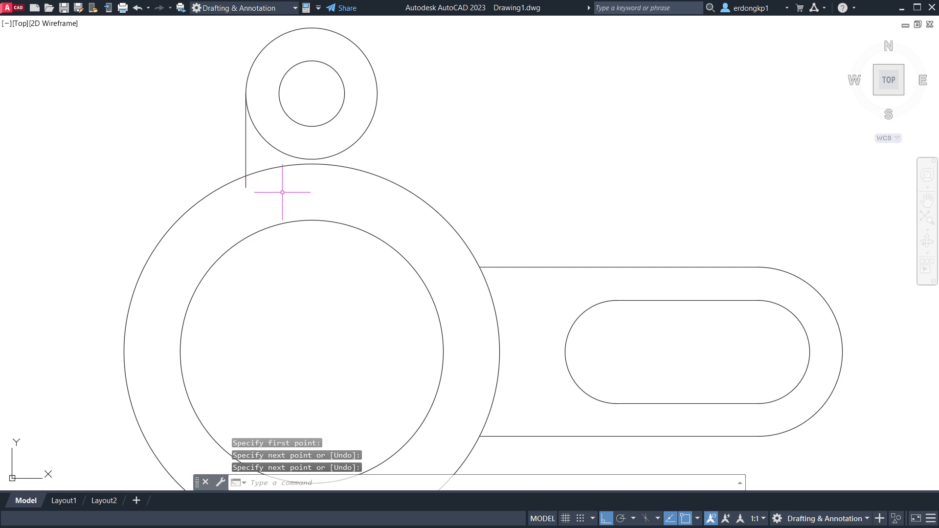
Draw a line from the upper 7 mm radius circle's left quadrant to the 40 mm circle's upper-left tangent point, then back tangent to the smaller circle.
key("Return")
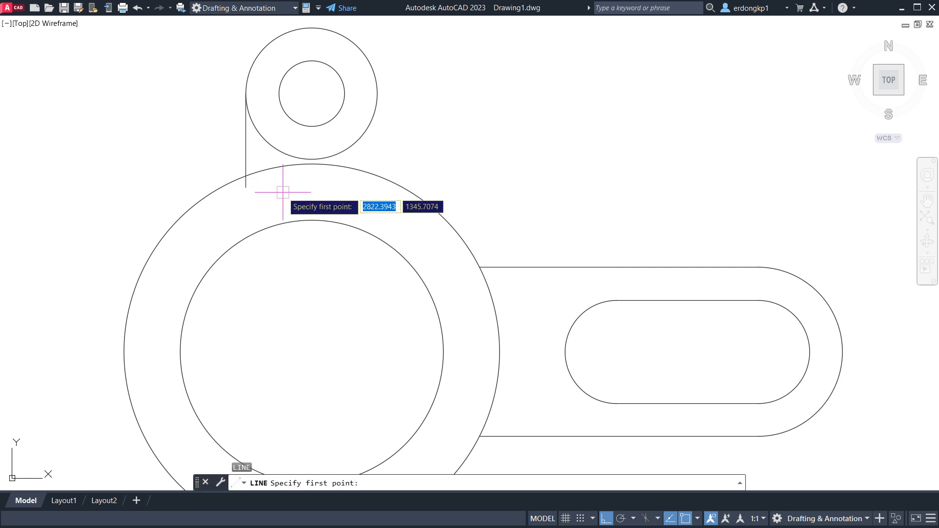
left_click(246, 94)
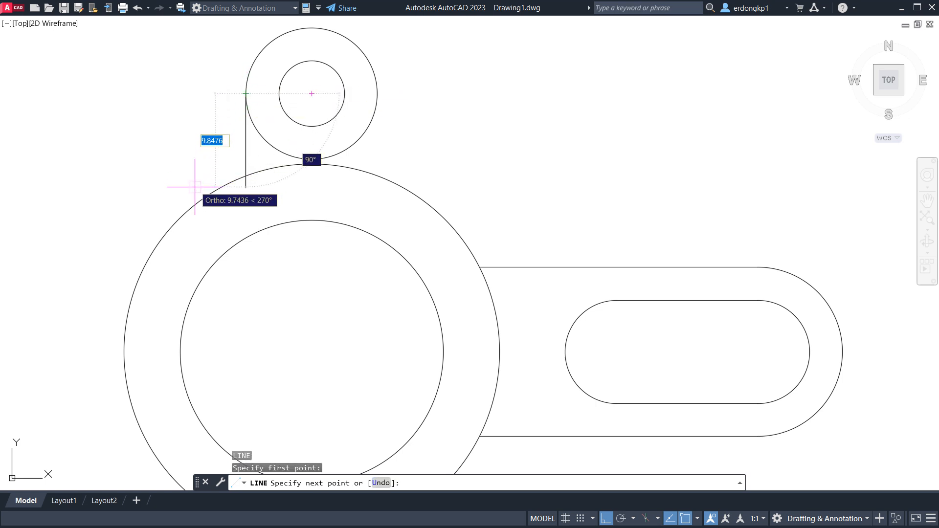
left_click(150, 257)
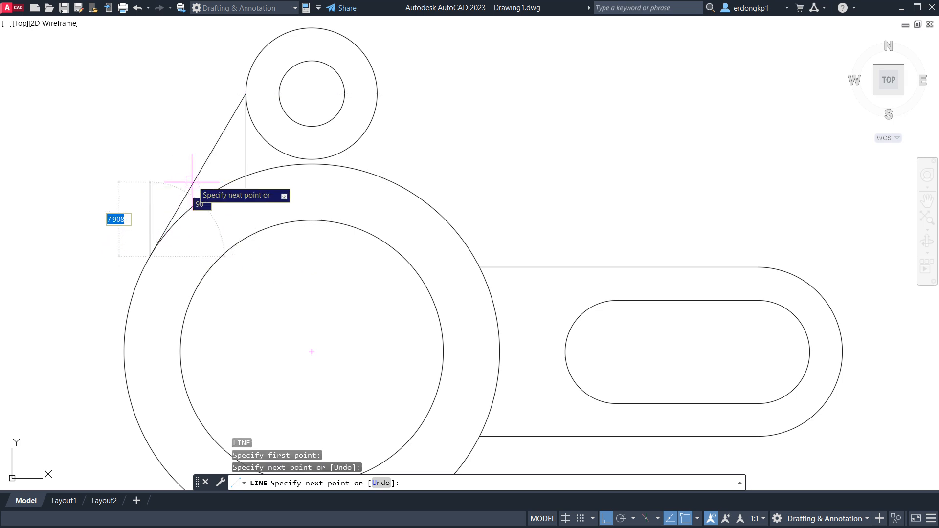
left_click(254, 62)
scroll(254, 62, "up", 4)
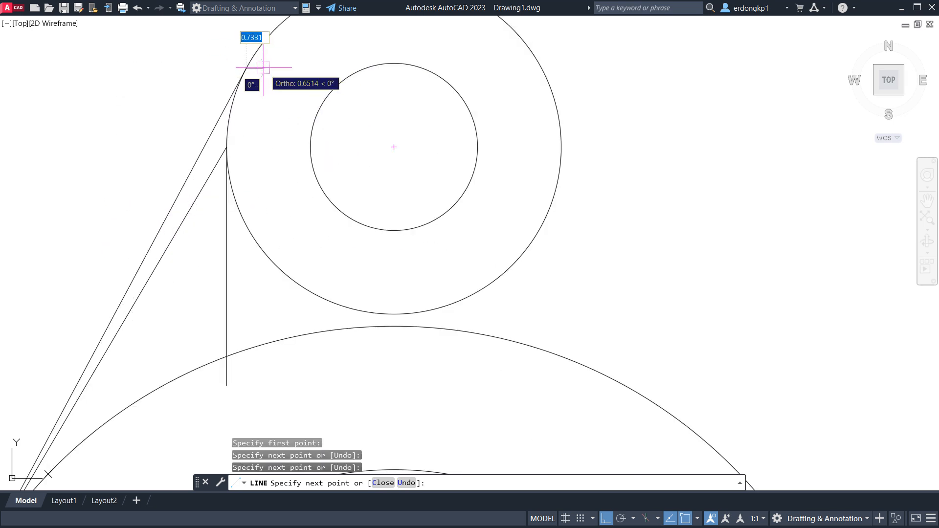
right_click(271, 127)
left_click(288, 130)
scroll(287, 186, "down", 2)
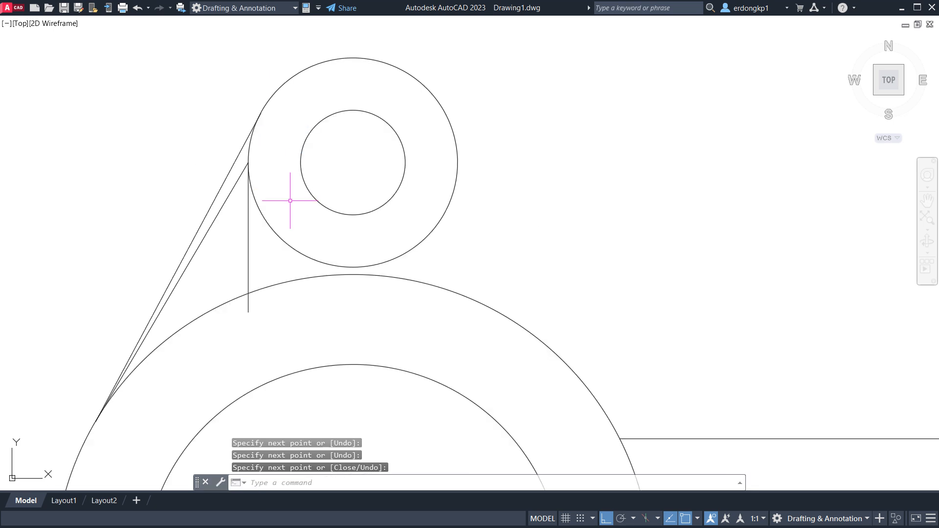
Trim away the inner slanted line and the end of the vertical line that extends inside the 40 mm circle.
mouse_move(292, 287)
middle_mouse_down()
mouse_move(310, 279)
mouse_move(321, 242)
middle_mouse_up()
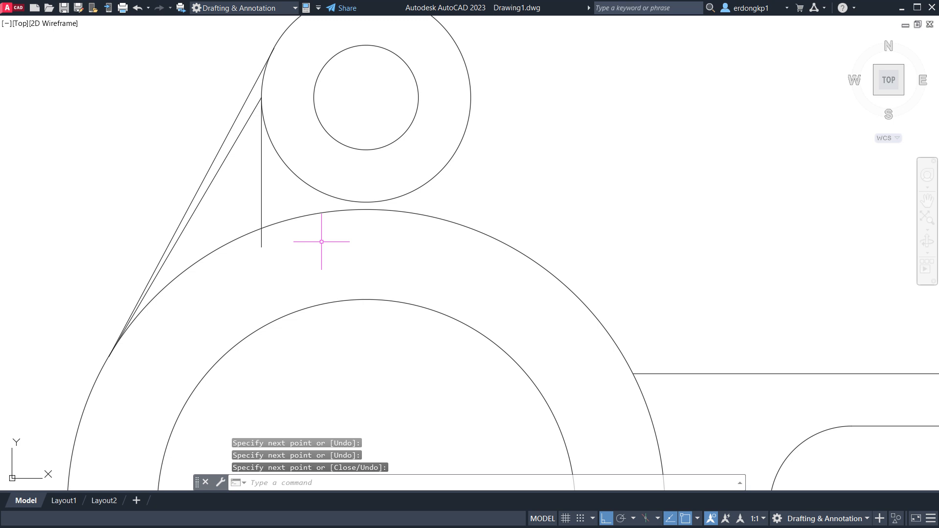
type("tr")
key("Return")
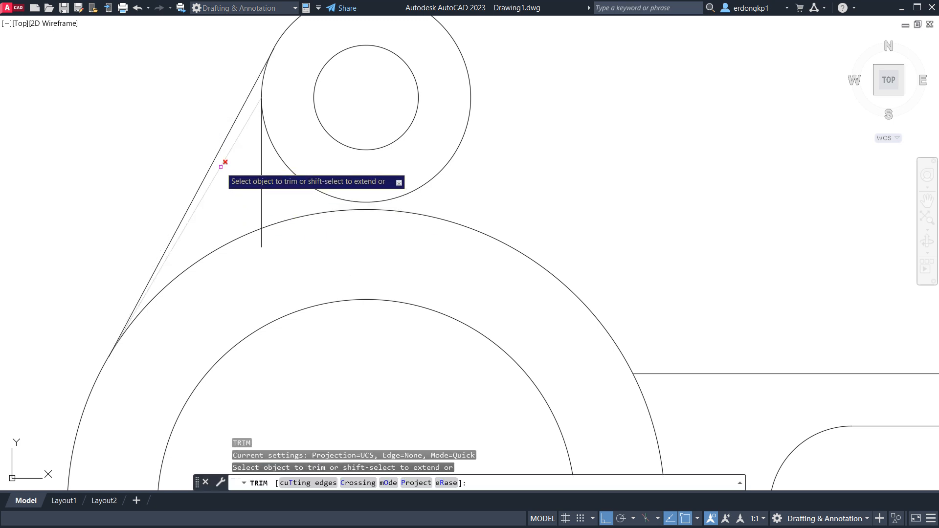
left_click(221, 167)
left_click(261, 239)
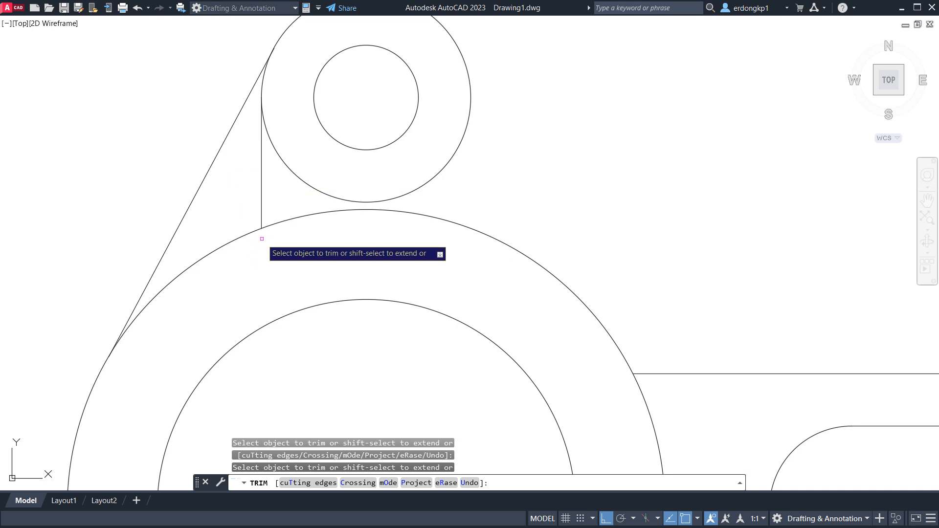
right_click(143, 102)
left_click(168, 111)
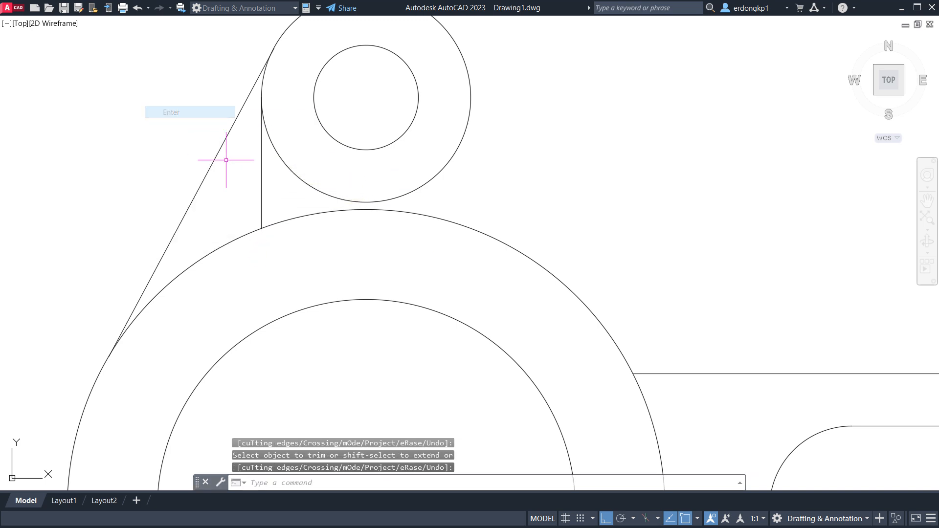
Mirror the vertical line and the outer tangent line about the vertical axis through the upper circle's centre, keeping the originals.
left_click(261, 180)
left_click(202, 179)
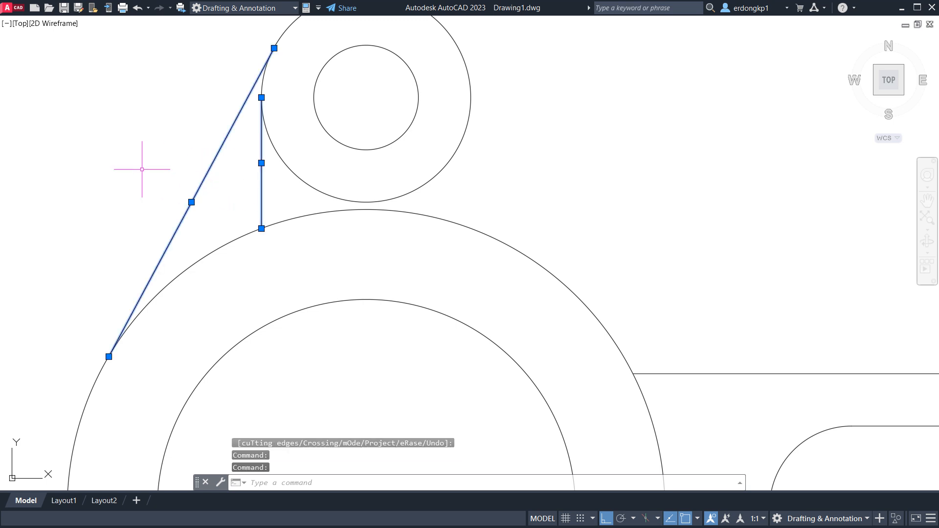
key("Return")
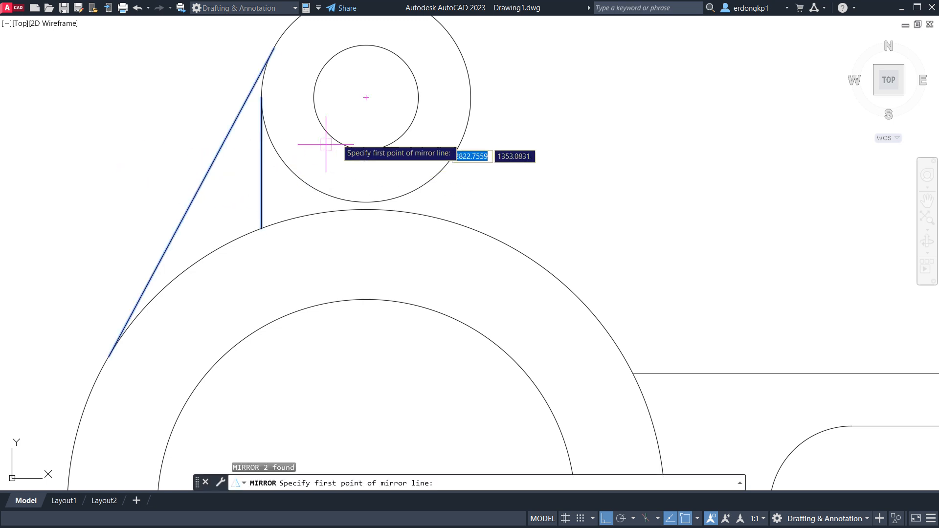
left_click(366, 97)
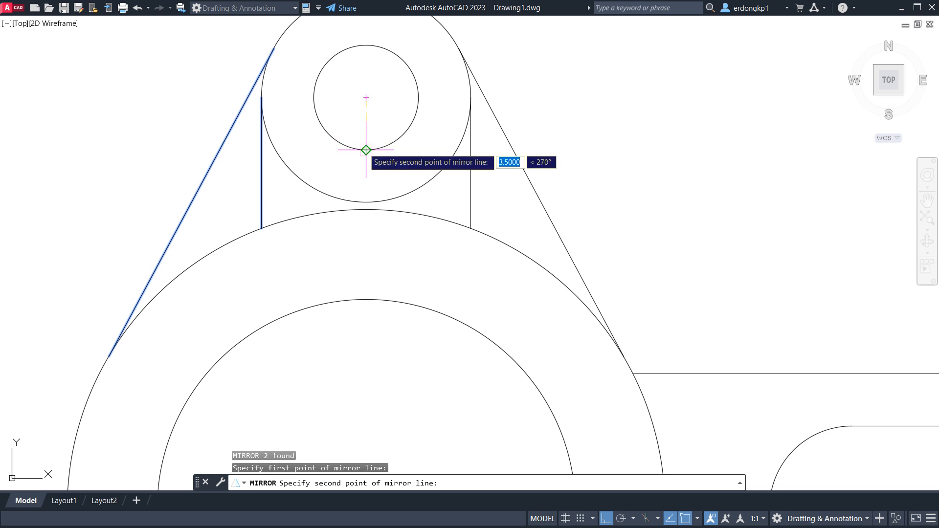
left_click(366, 147)
type("N")
key("Return")
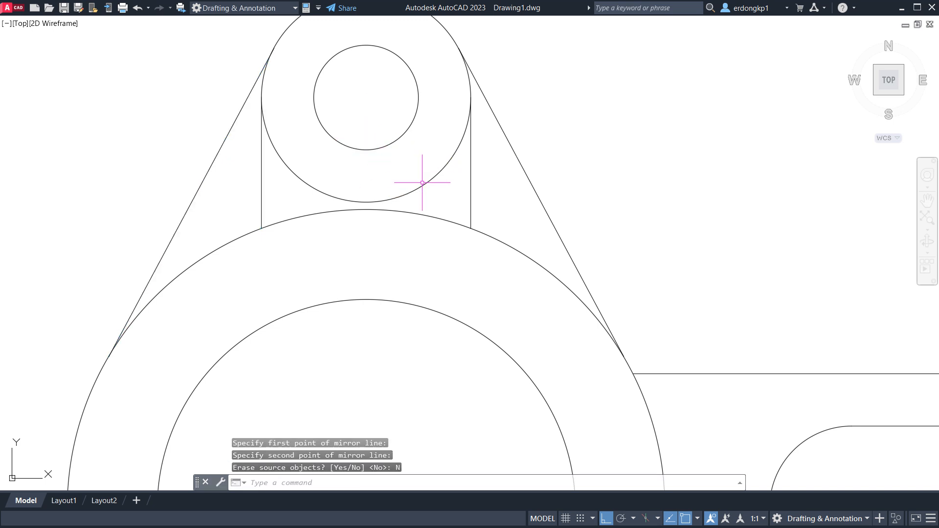
Trim the lower arc of the upper 7 mm radius circle between the two vertical lines.
type("TR")
key("Return")
scroll(430, 180, "down", 2)
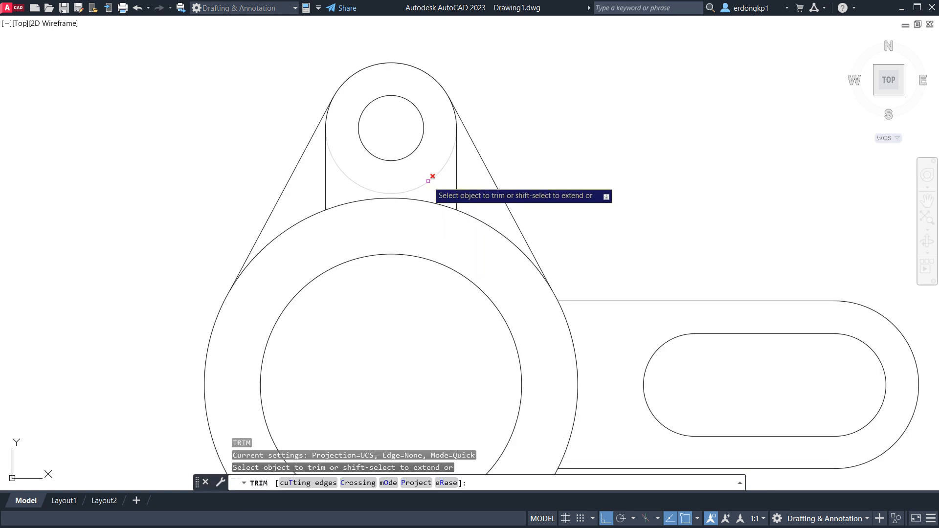
left_click(432, 176)
scroll(564, 154, "down", 2)
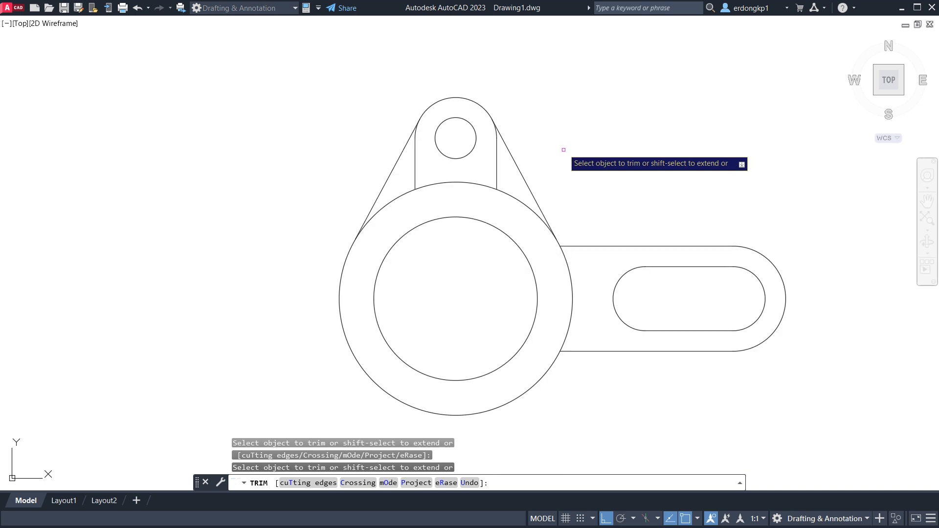
right_click(588, 121)
left_click(608, 126)
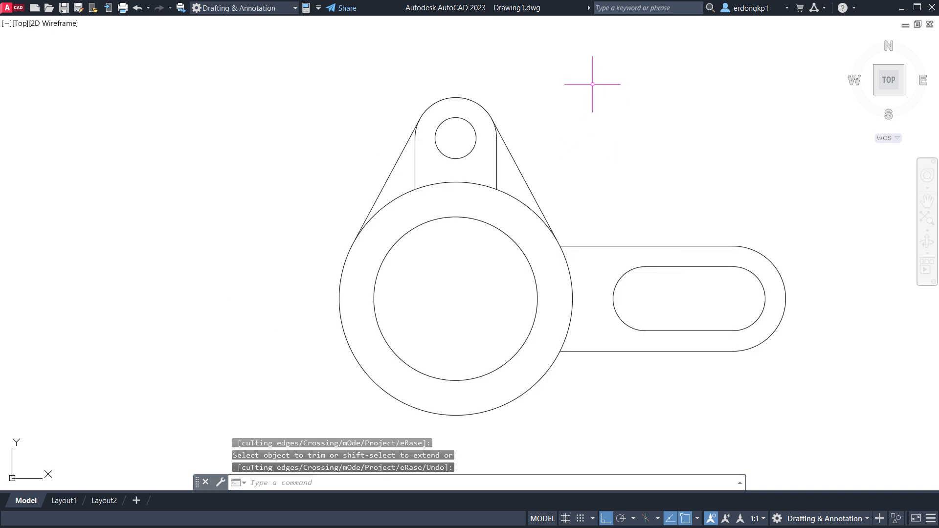
Mirror the whole upper lug, including its hole and tangent lines, about the horizontal axis through the ring's centre, keeping the original.
left_click(567, 65)
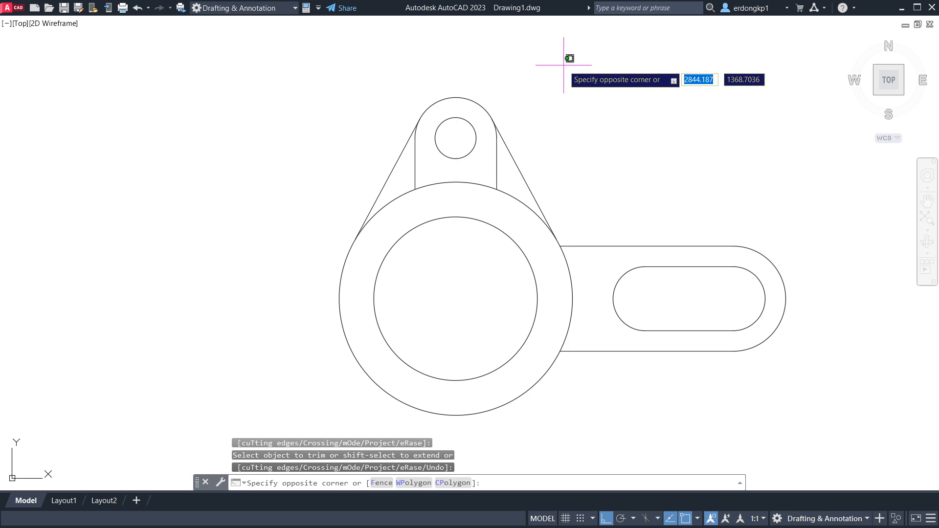
left_click(362, 163)
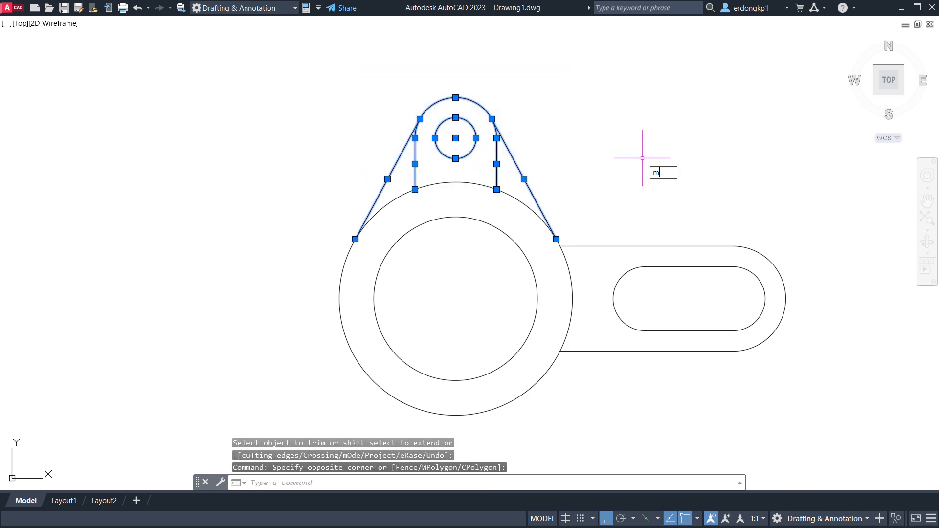
key("Return")
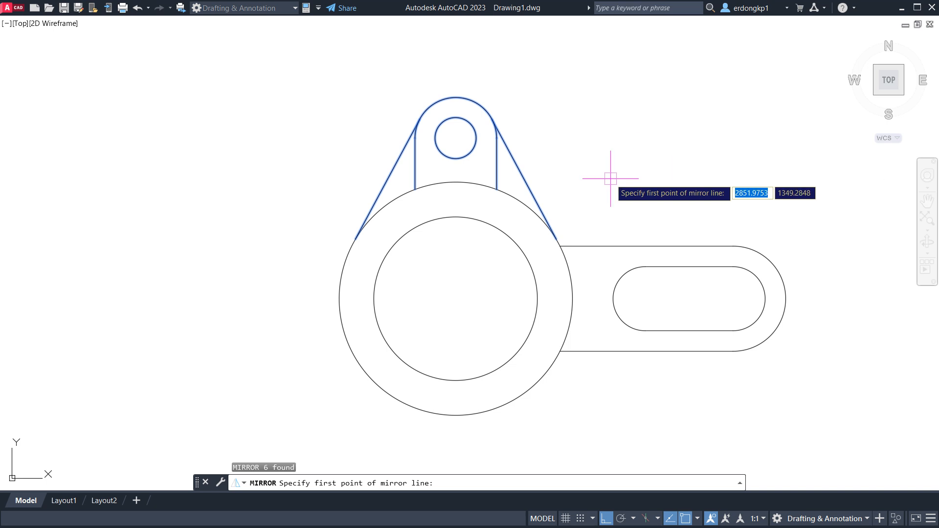
scroll(476, 220, "down", 2)
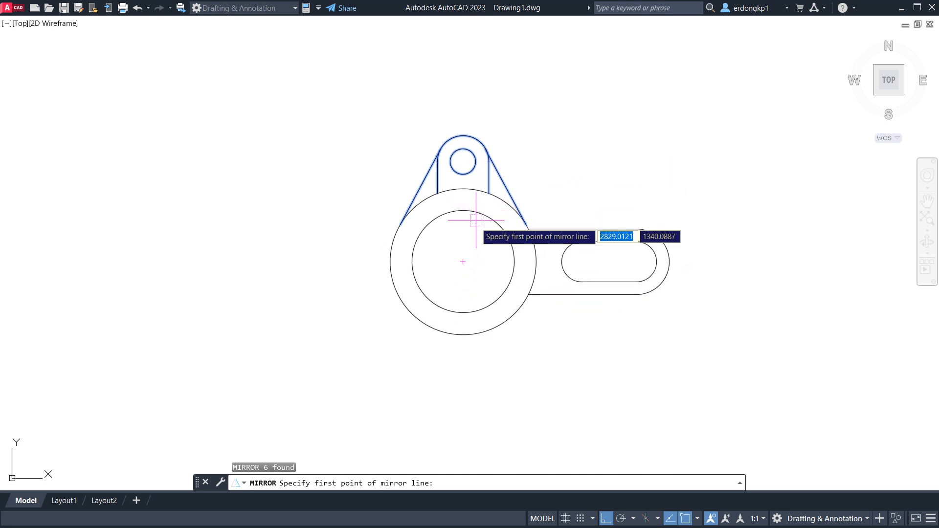
left_click(463, 262)
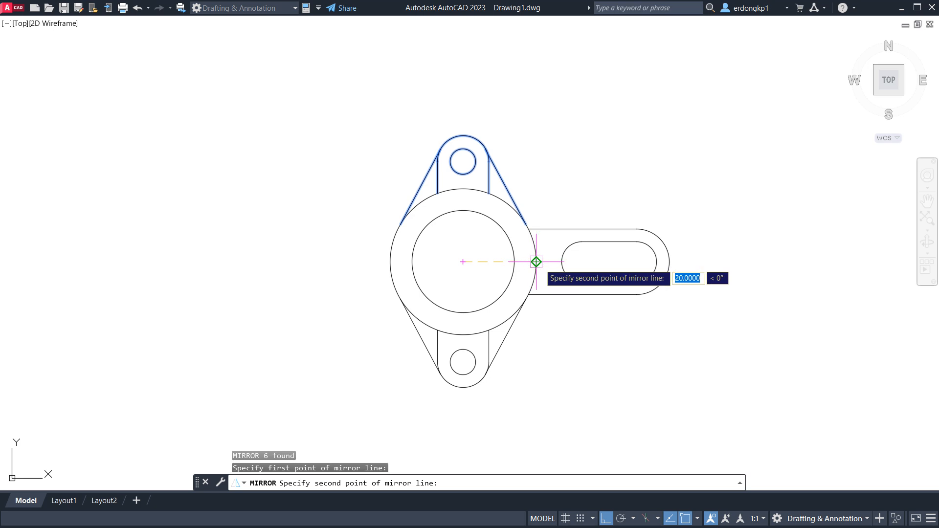
left_click(536, 261)
left_click(566, 306)
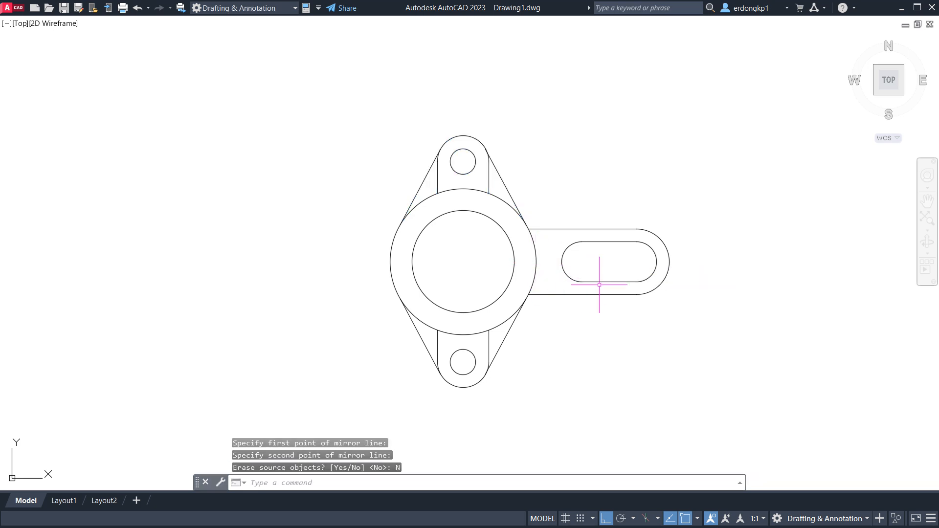
middle_click_drag(739, 344, 658, 334)
scroll(582, 330, "up", 3)
mouse_move(503, 318)
middle_mouse_down()
mouse_move(629, 348)
mouse_move(610, 353)
mouse_move(642, 335)
mouse_move(635, 331)
mouse_move(636, 342)
middle_mouse_up()
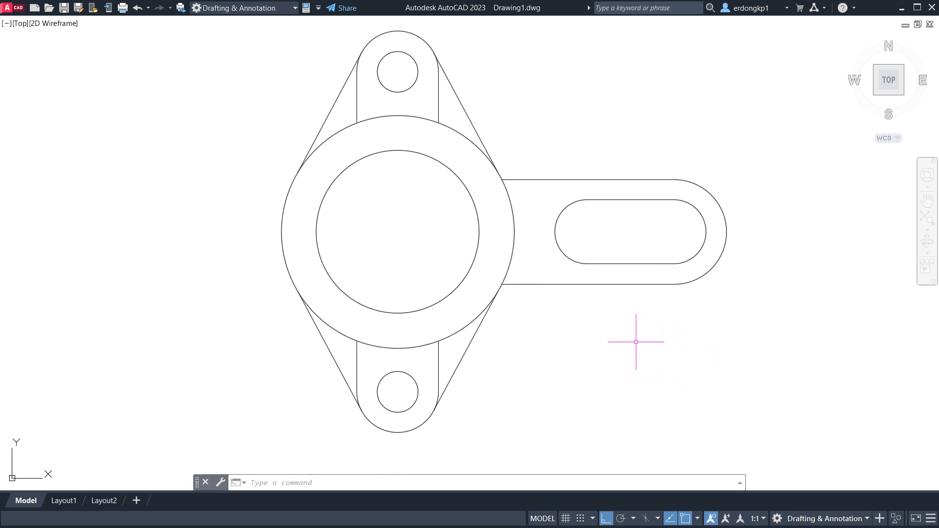